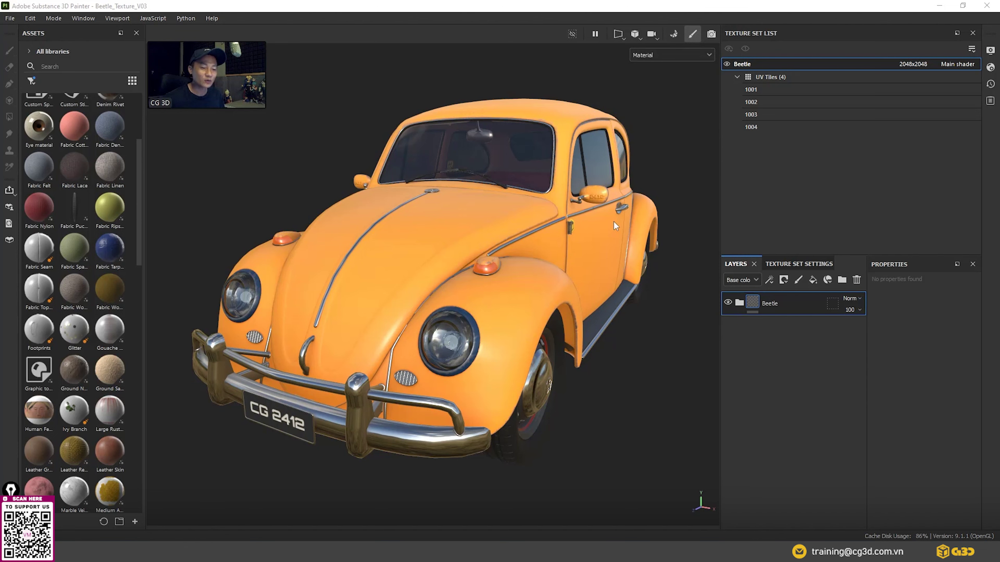
- Orbit the car slightly and expand the Beetle folder to list its material layers
mouse_move(624, 384)
alt+mouse_down()
mouse_move(598, 386)
mouse_move(612, 391)
alt+mouse_up()
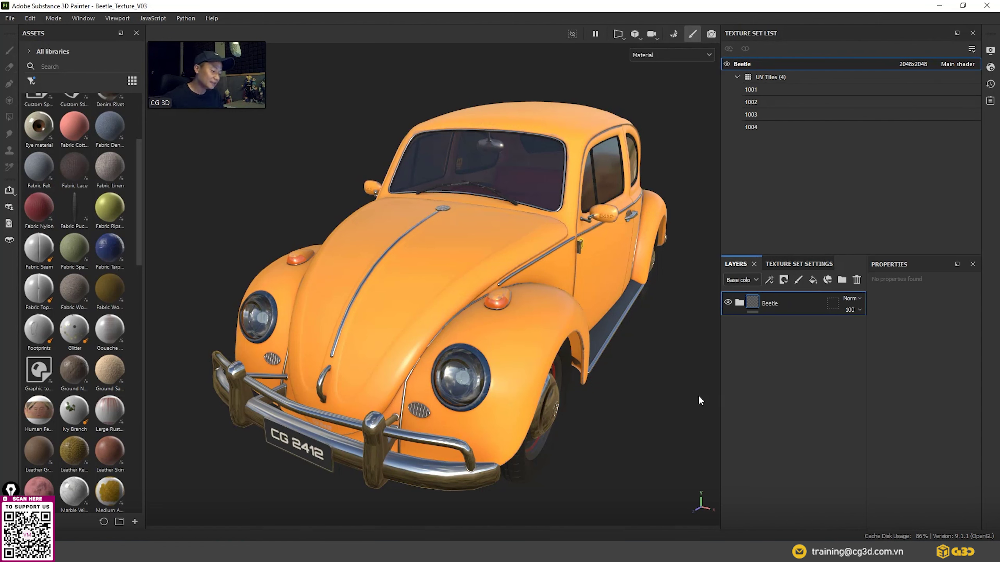
click(740, 303)
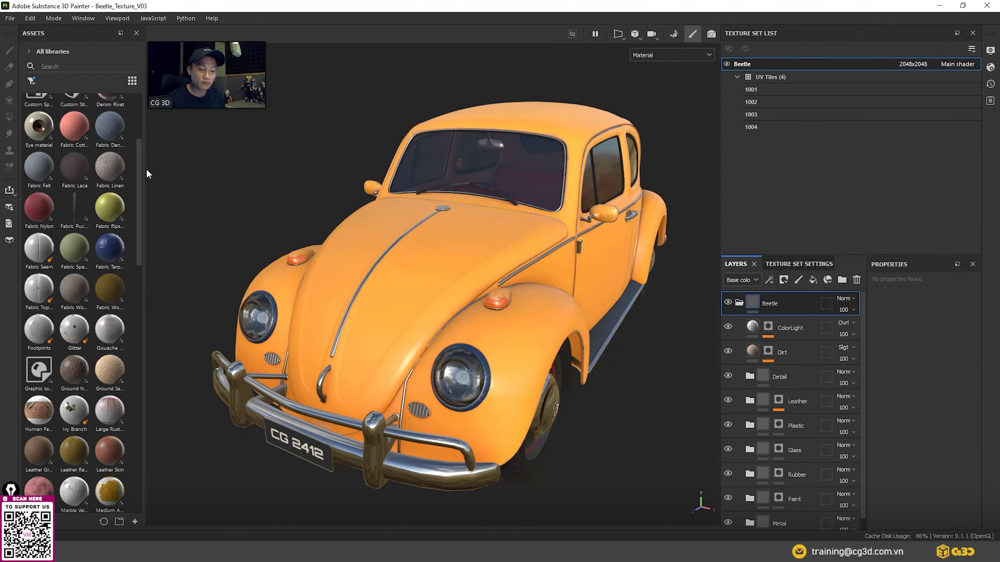
- Widen the Assets panel and filter it to smart masks such as dust, edge and rust
drag(146, 171, 216, 170)
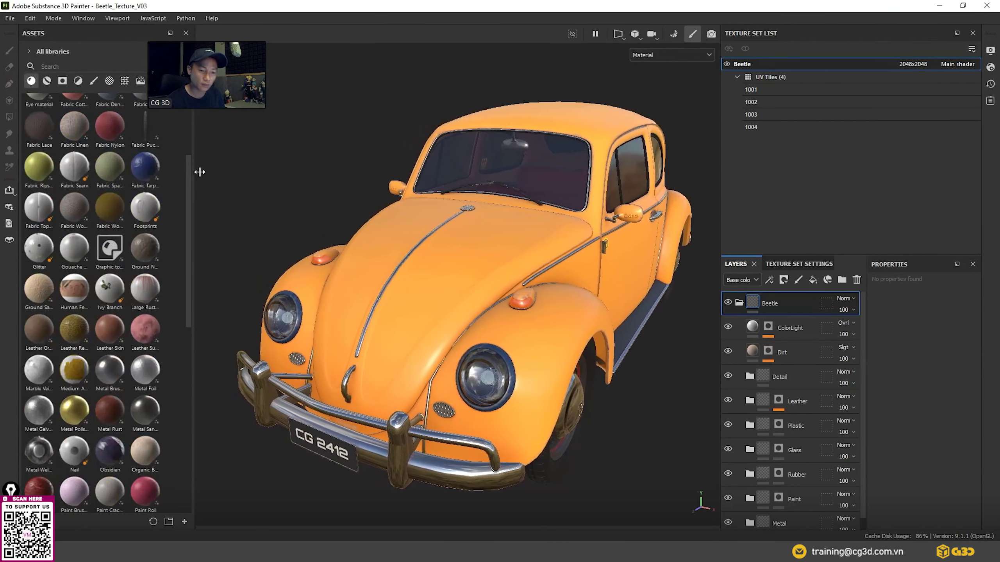
drag(207, 52, 276, 56)
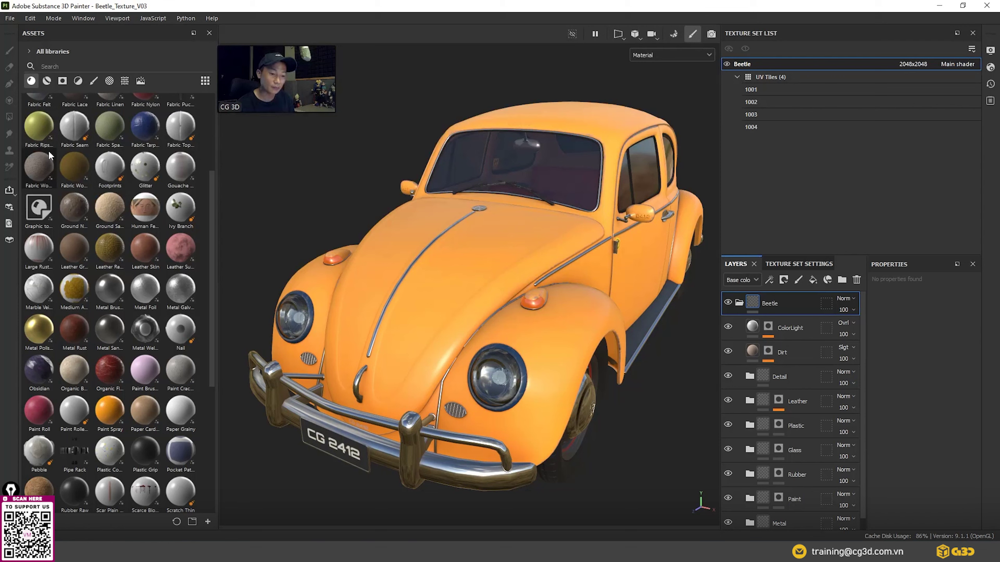
mouse_move(39, 165)
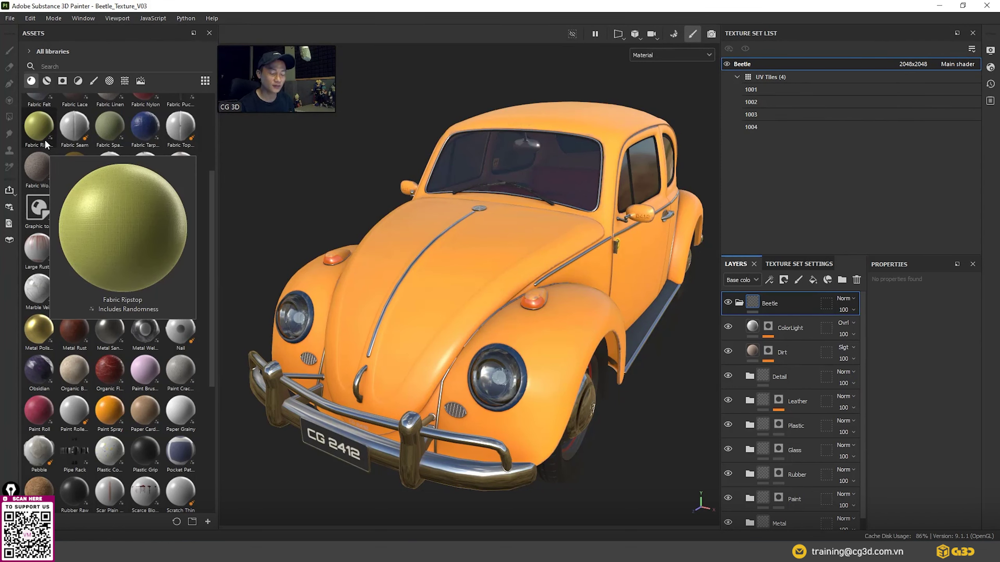
click(46, 80)
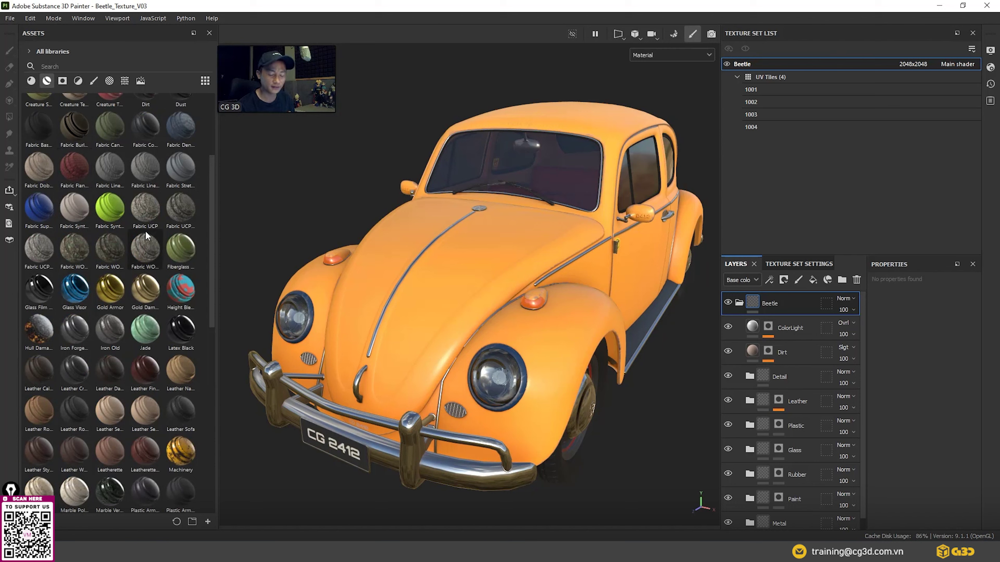
mouse_move(39, 249)
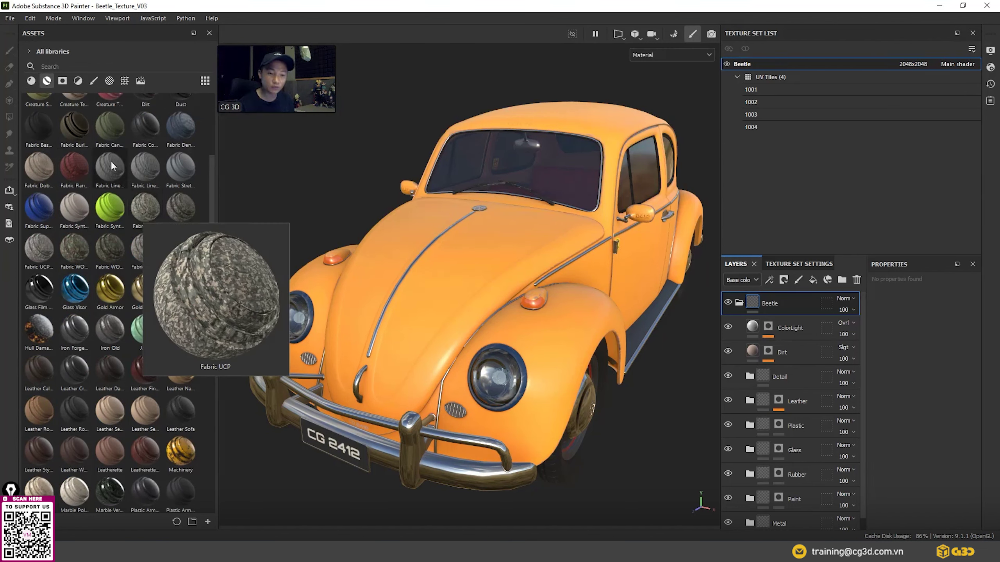
click(62, 81)
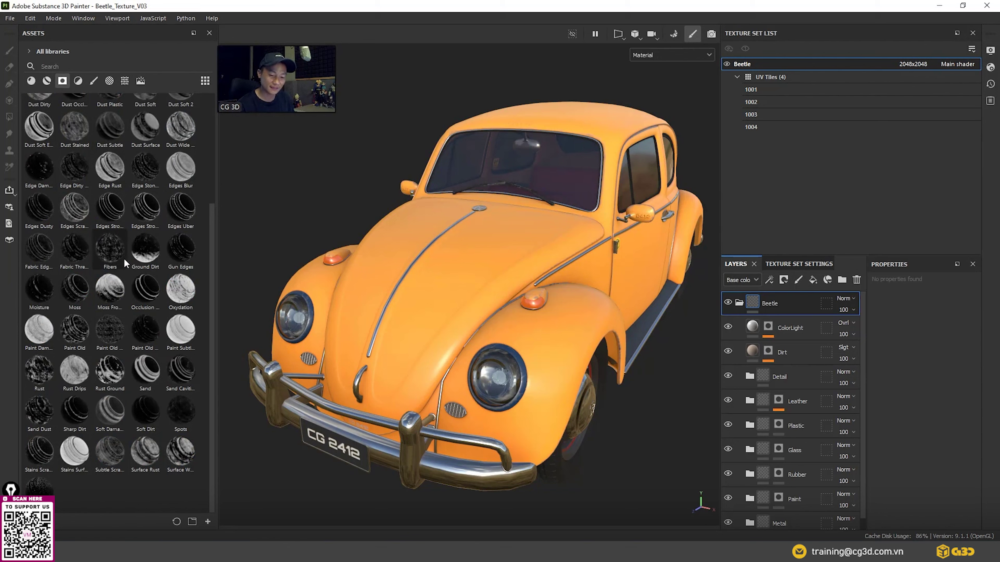
scroll(122, 295, up, 3)
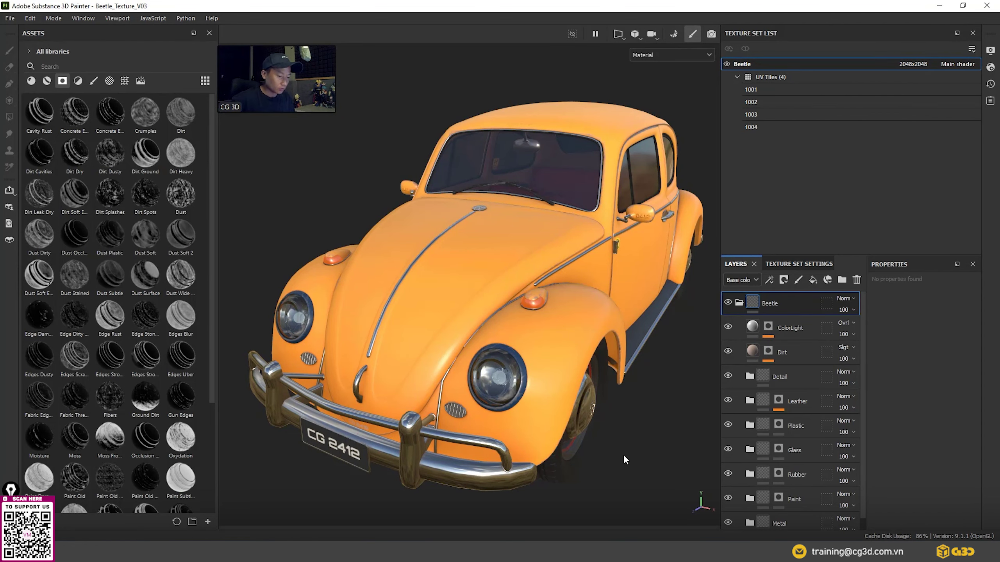
mouse_move(624, 457)
alt+mouse_down()
mouse_move(607, 440)
mouse_move(611, 421)
mouse_move(638, 449)
mouse_move(635, 434)
alt+mouse_up()
mouse_move(636, 434)
alt+right_down()
mouse_move(630, 443)
mouse_move(553, 432)
alt+right_up()
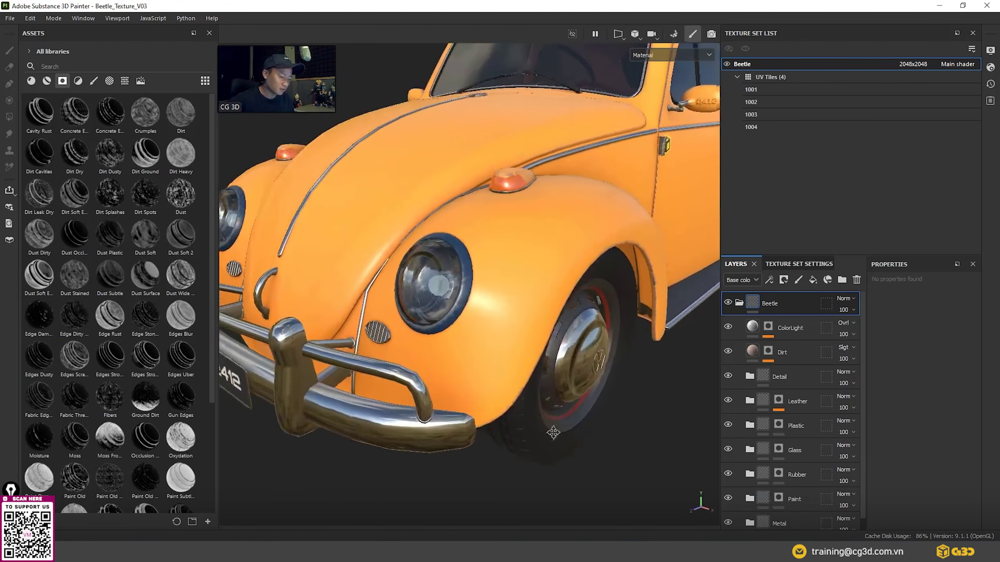
mouse_move(553, 432)
alt+mouse_down()
mouse_move(496, 375)
mouse_move(574, 329)
alt+mouse_up()
alt+right_drag(575, 328, 405, 342)
alt+drag(404, 342, 551, 273)
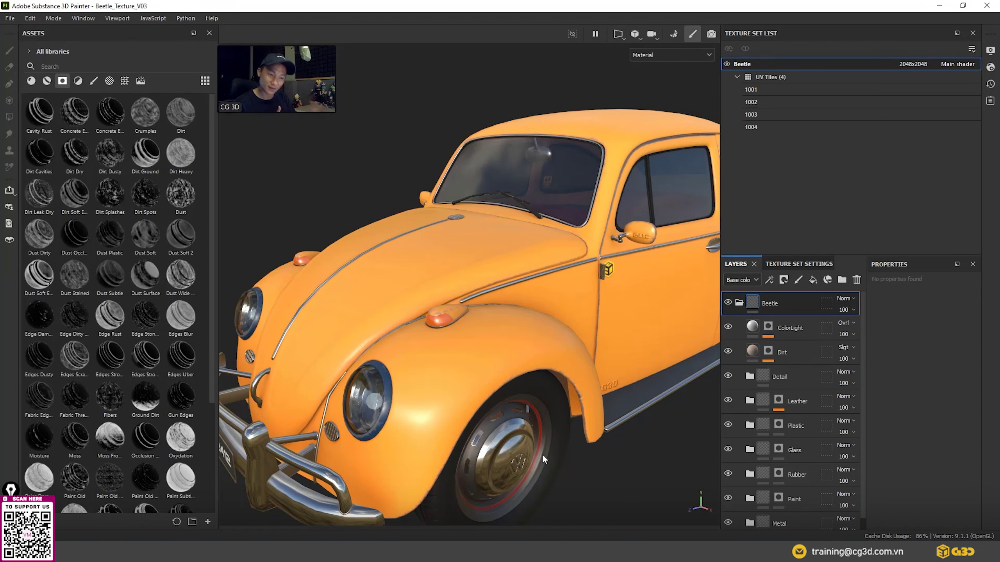
mouse_move(519, 440)
alt+mouse_down()
mouse_move(527, 419)
mouse_move(457, 413)
alt+mouse_up()
mouse_move(456, 414)
alt+right_down()
mouse_move(565, 469)
mouse_move(508, 423)
alt+right_up()
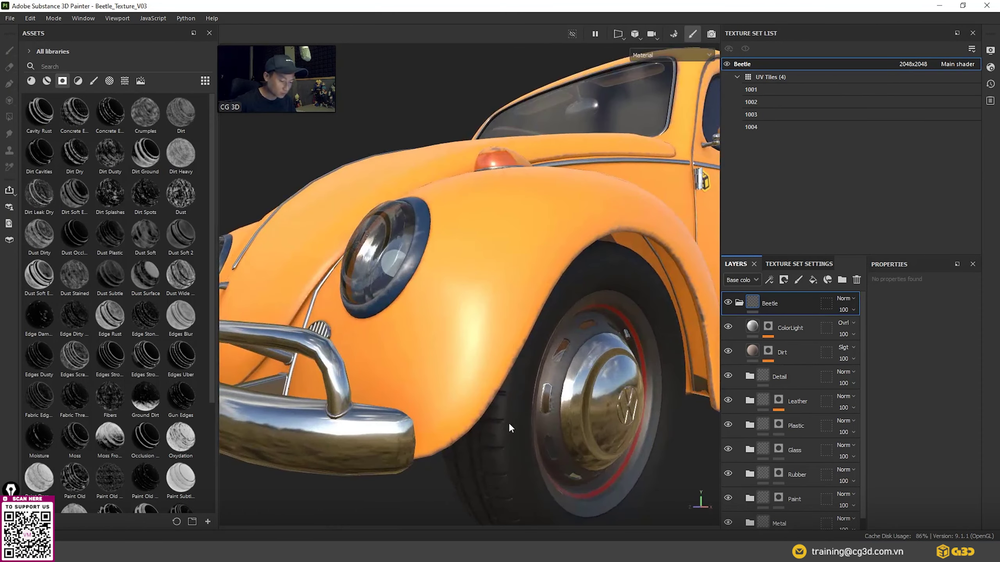
alt+right_drag(517, 360, 455, 415)
mouse_move(456, 415)
alt+mouse_down()
mouse_move(536, 276)
mouse_move(459, 400)
mouse_move(540, 418)
alt+mouse_up()
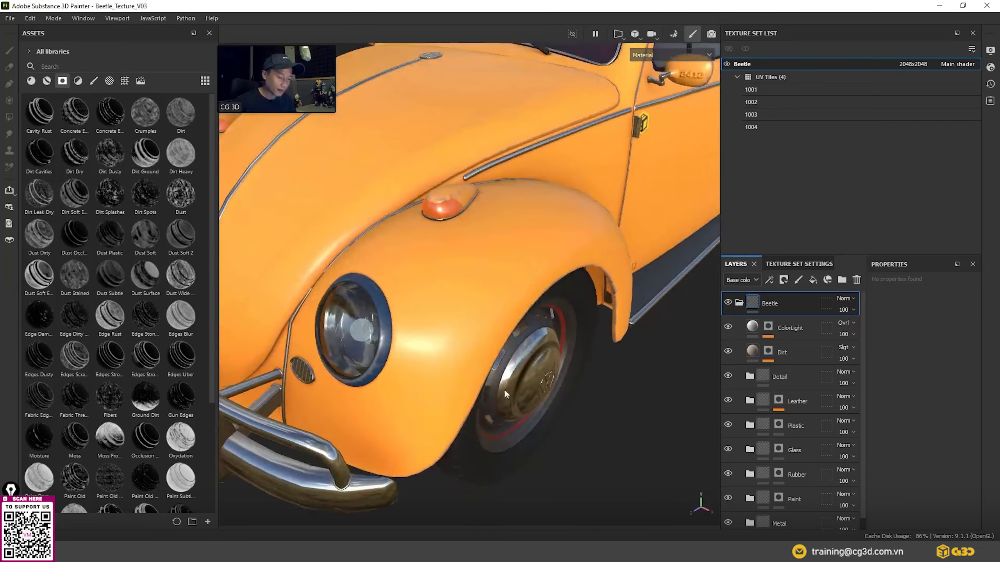
mouse_move(540, 418)
alt+right_down()
mouse_move(479, 422)
mouse_move(561, 418)
alt+right_up()
alt+drag(561, 417, 551, 402)
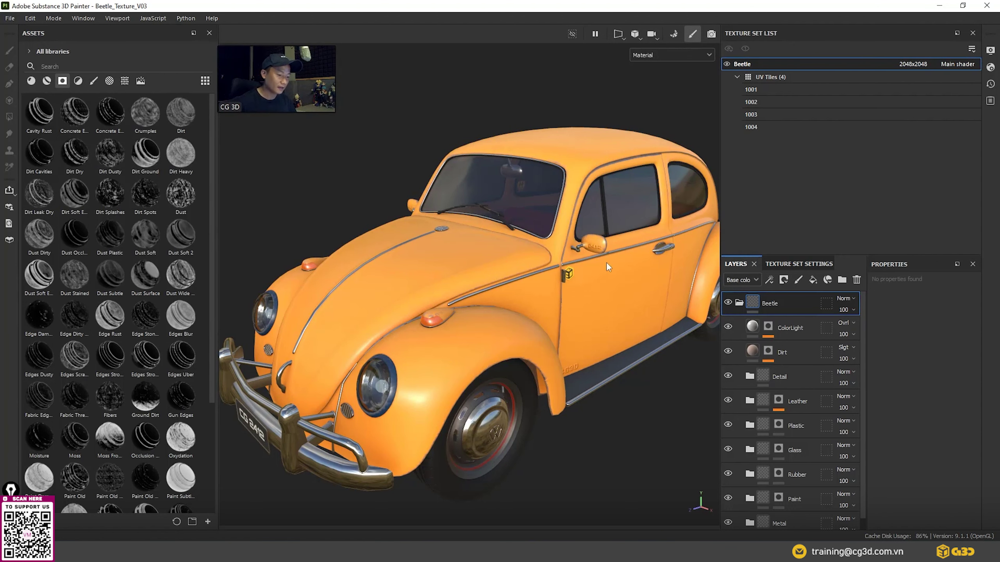
alt+drag(606, 262, 562, 97)
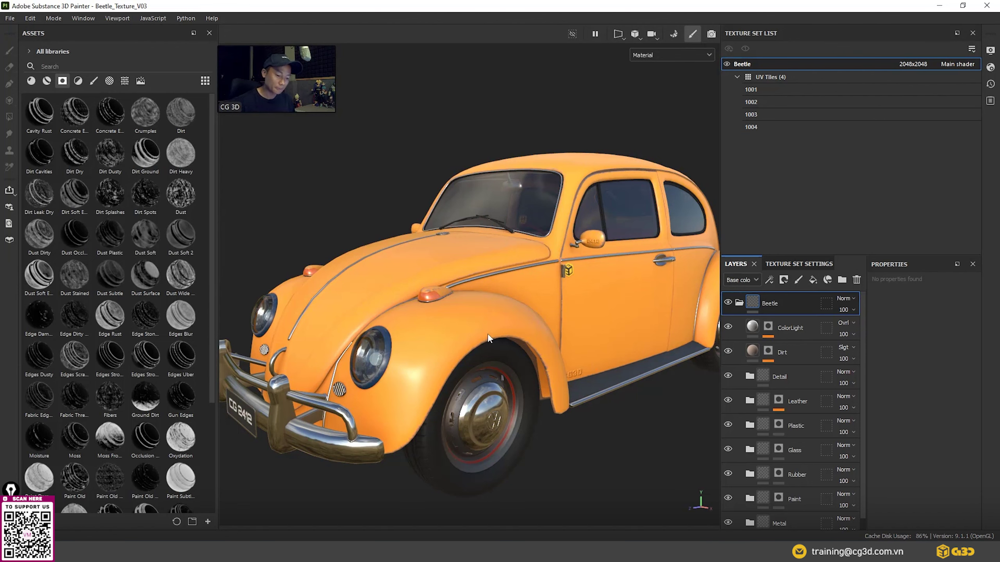
alt+drag(483, 383, 479, 339)
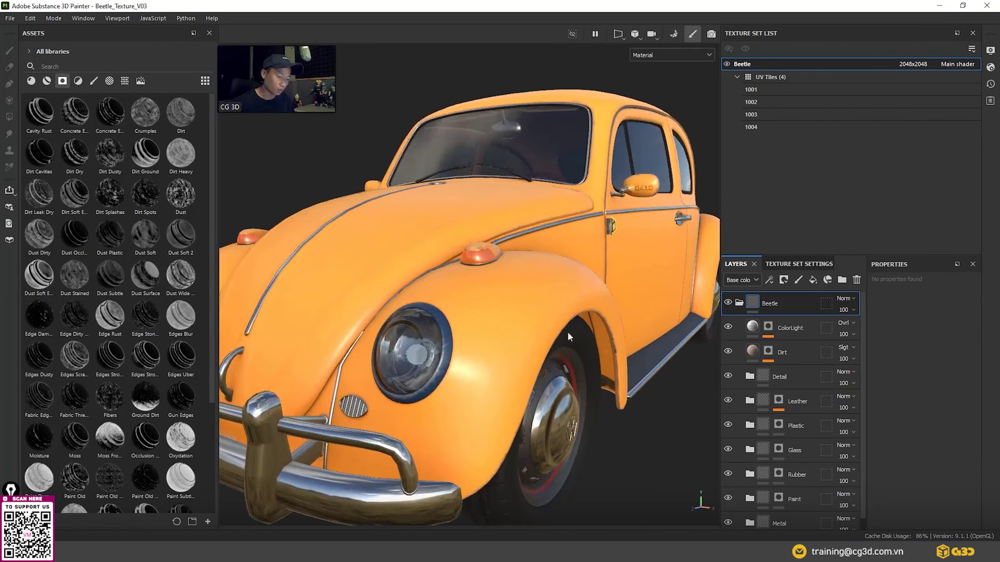
alt+drag(480, 339, 586, 282)
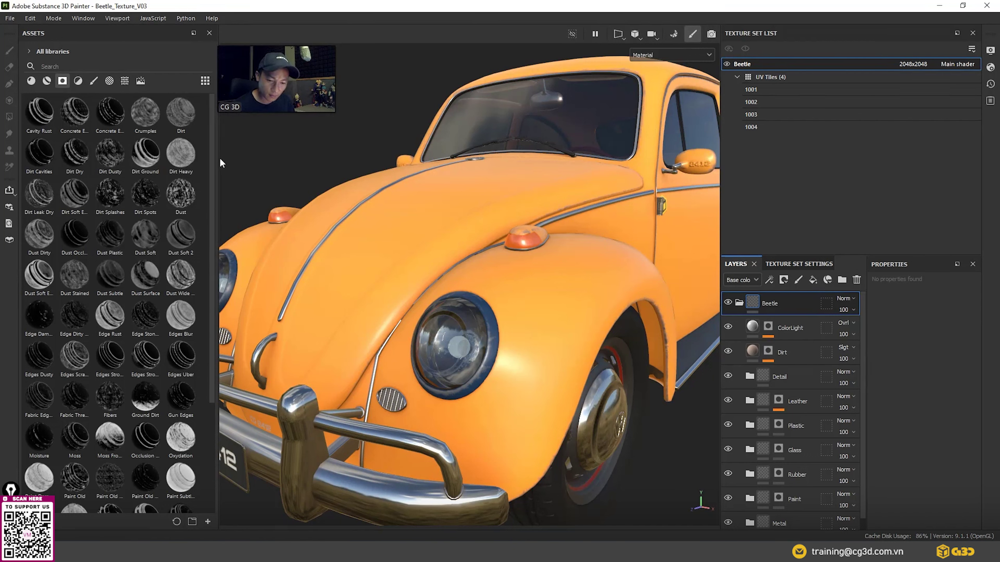
- Expand the Paint folder, select its orange Base layer and view the doors up close
scroll(213, 177, down, 2)
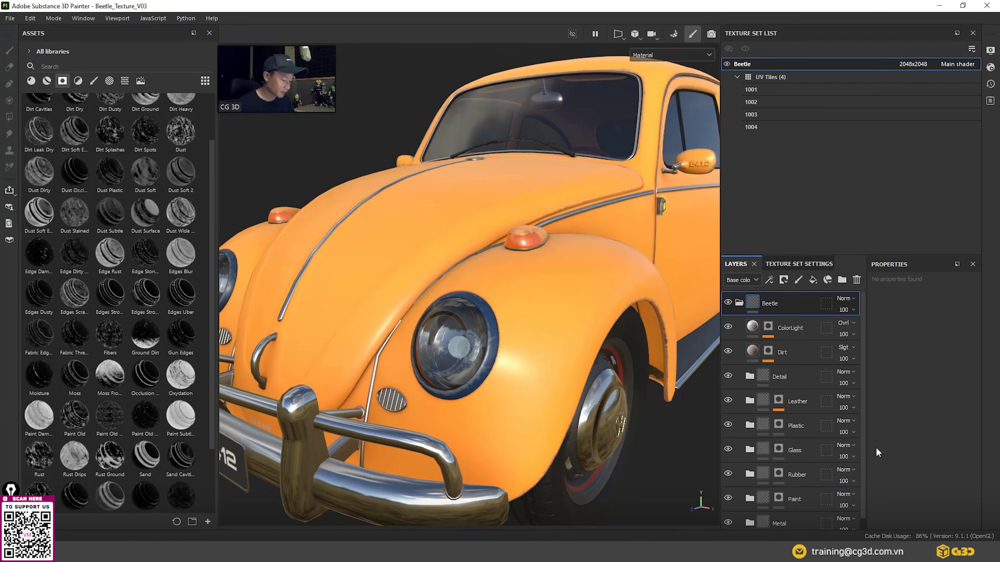
scroll(795, 475, down, 1)
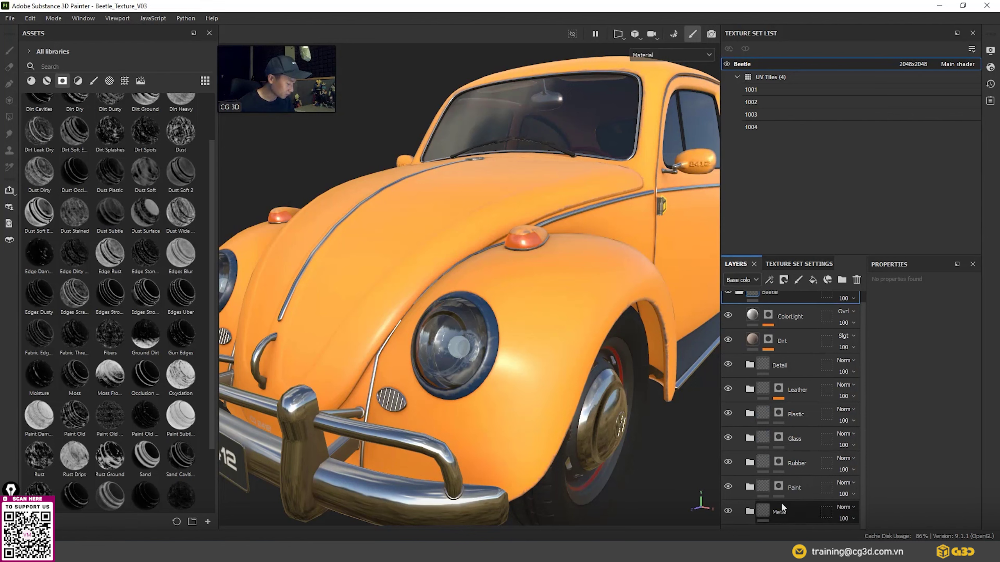
click(749, 487)
scroll(805, 465, down, 5)
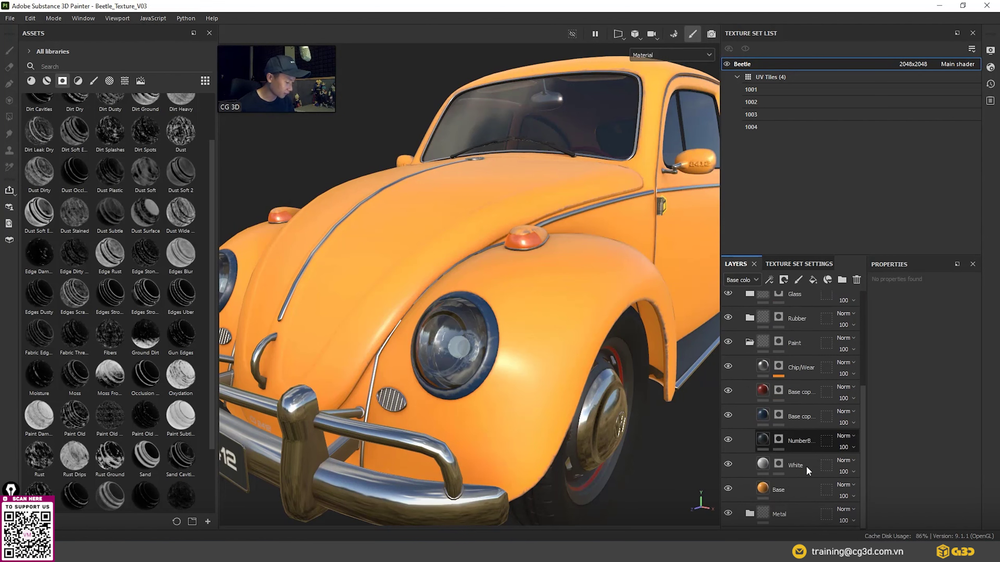
click(766, 489)
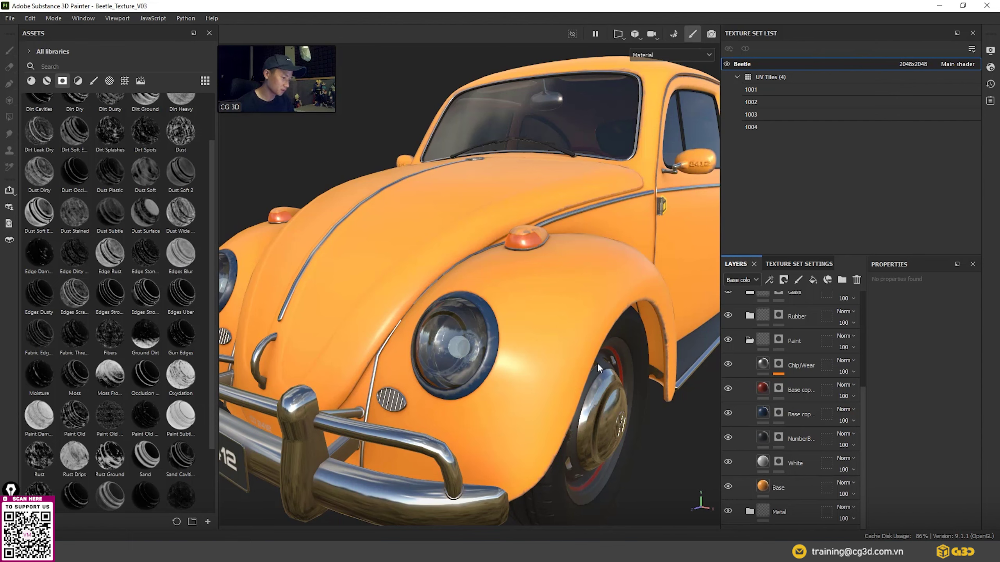
scroll(593, 355, down, 5)
mouse_move(593, 356)
alt+mouse_down()
mouse_move(405, 337)
mouse_move(384, 368)
mouse_move(479, 353)
mouse_move(491, 322)
mouse_move(329, 426)
mouse_move(551, 406)
mouse_move(615, 422)
alt+mouse_up()
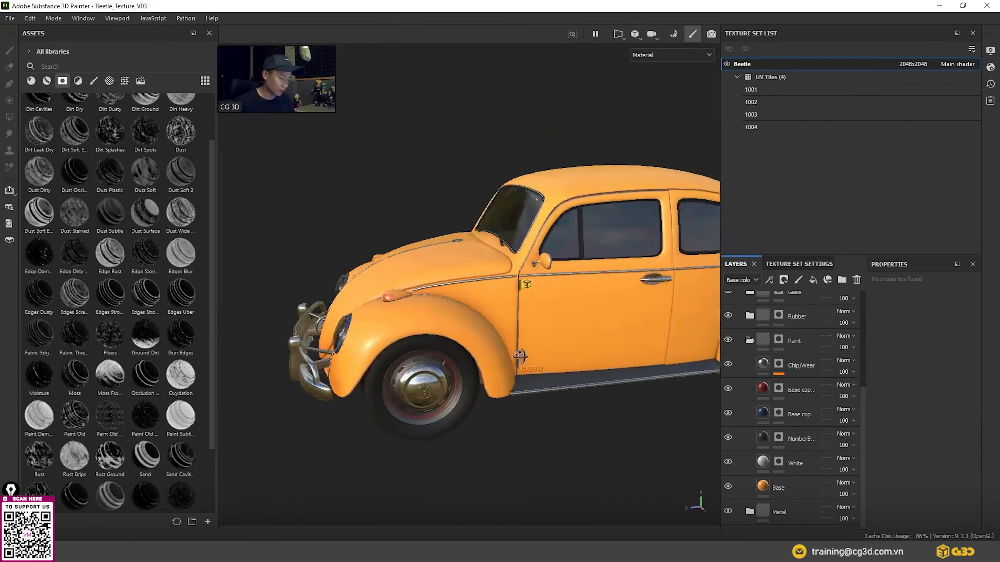
scroll(403, 338, down, 3)
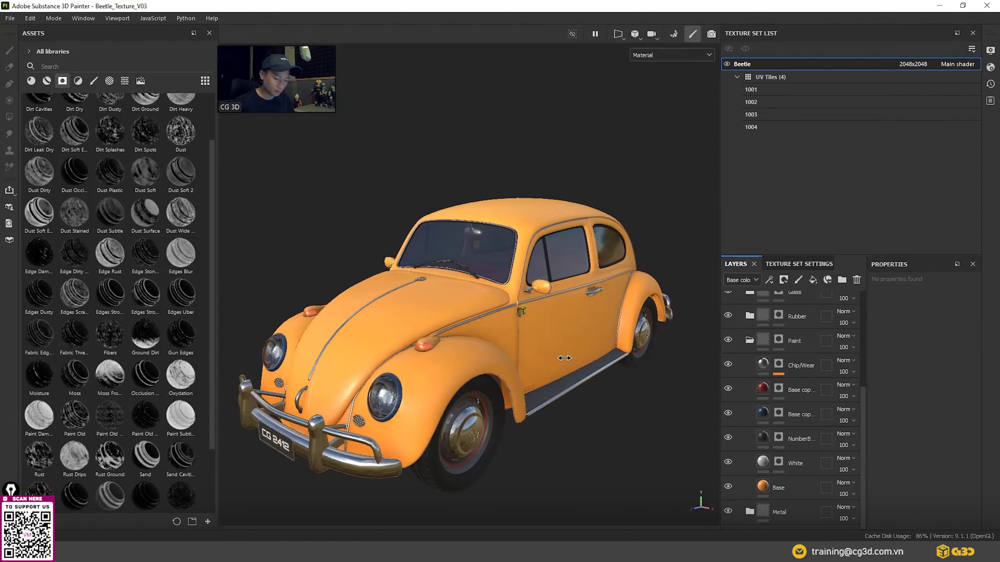
scroll(491, 322, up, 3)
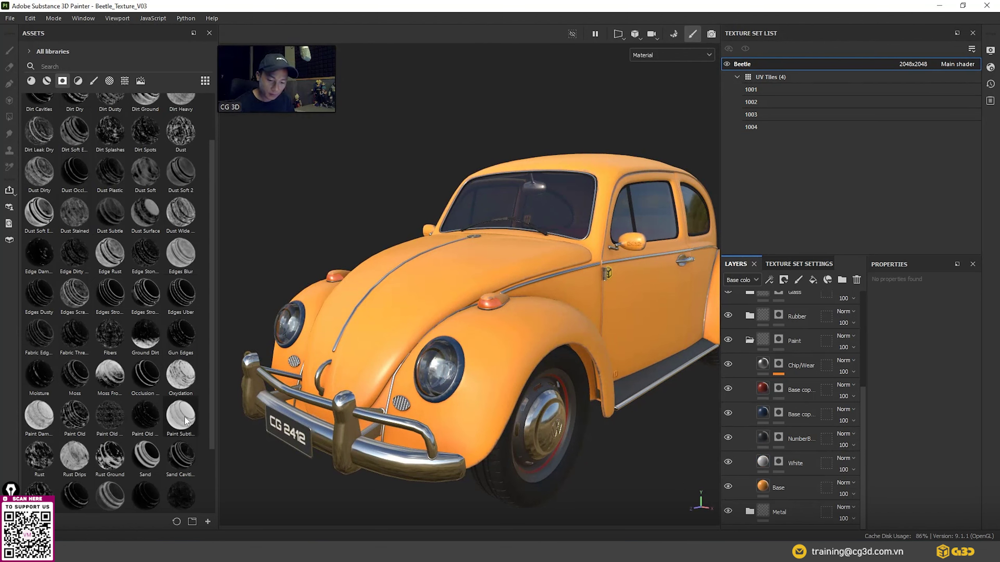
- Add the Edges smart mask as a layer just below Chip/Wear in the Paint folder
drag(144, 293, 703, 421)
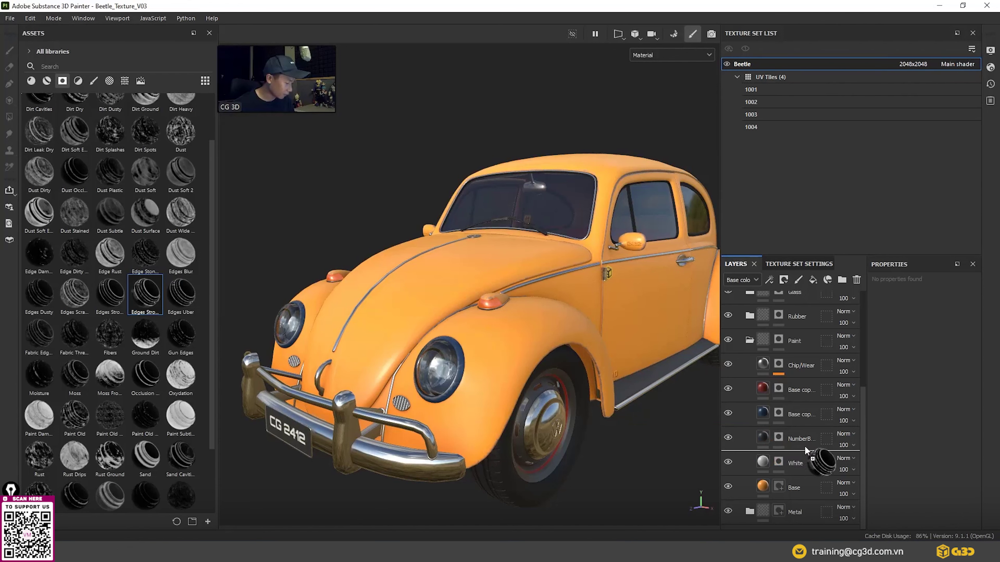
drag(703, 421, 805, 378)
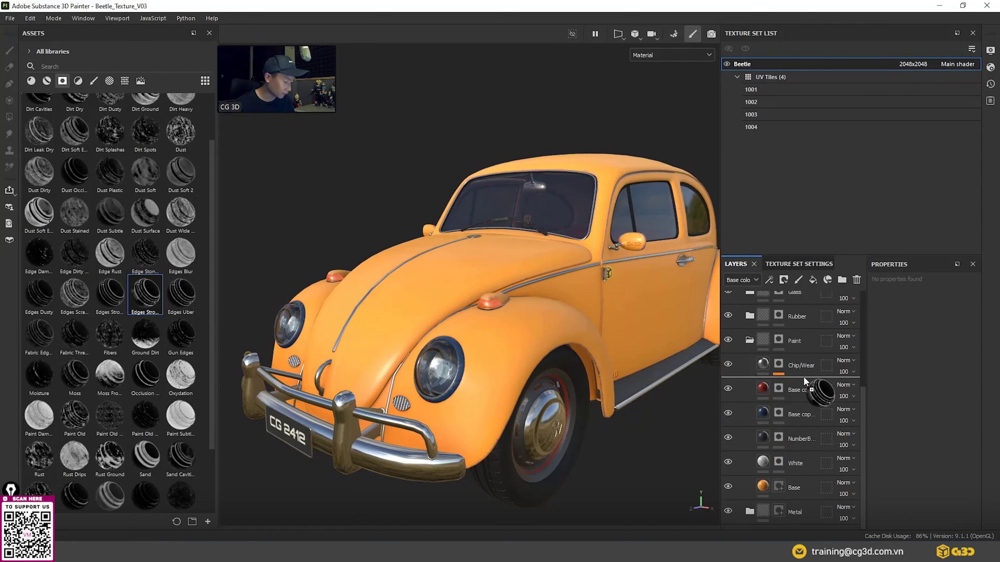
drag(803, 376, 802, 377)
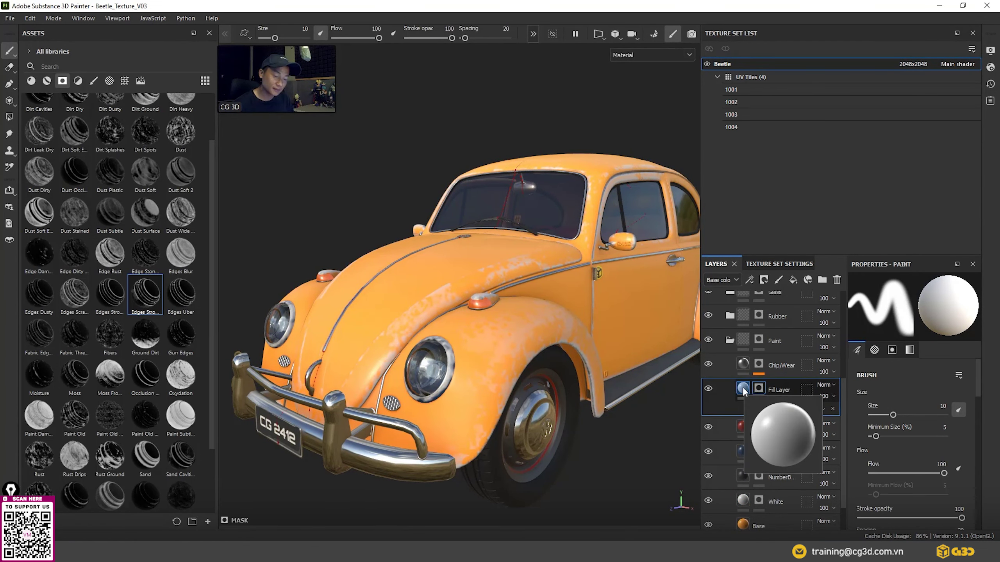
mouse_move(743, 389)
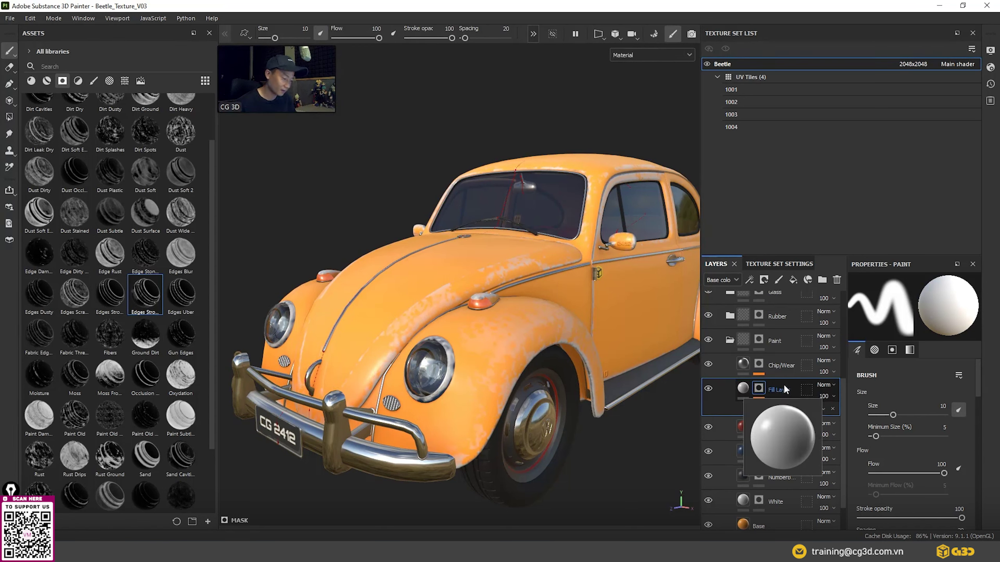
- Delete the edges mask layer and add a fill layer named 'Wear' below Chip/Wear
click(741, 391)
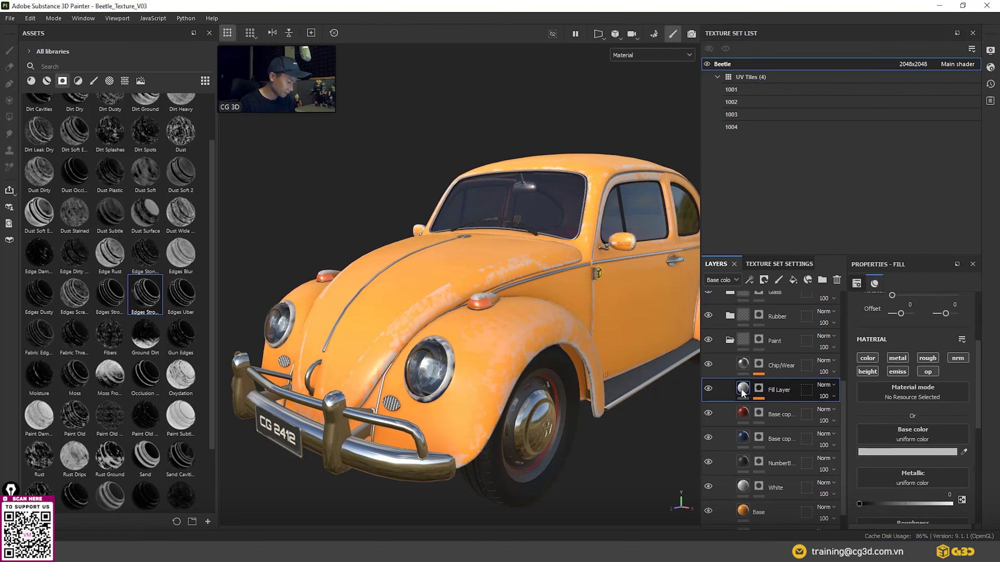
key(Delete)
click(776, 387)
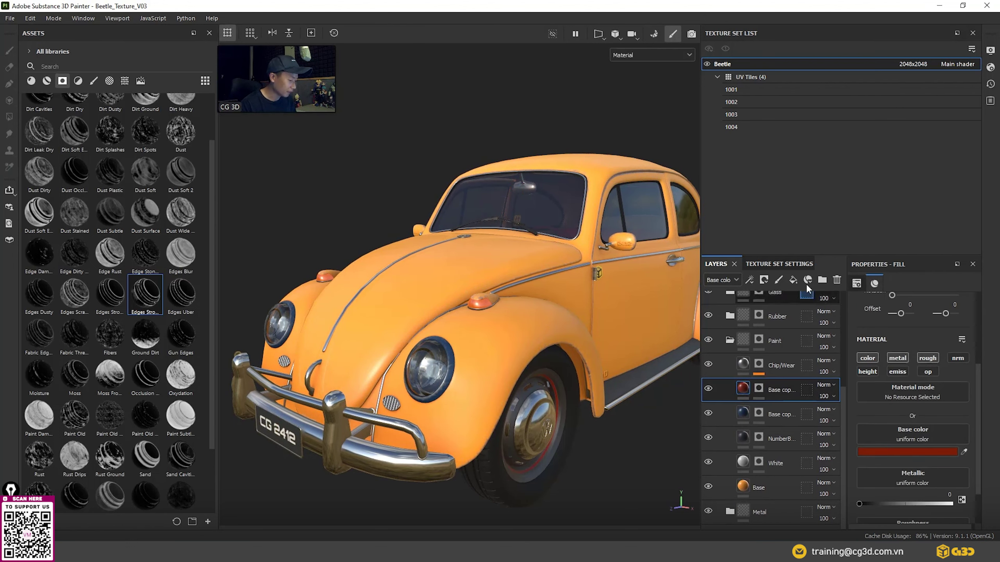
click(794, 283)
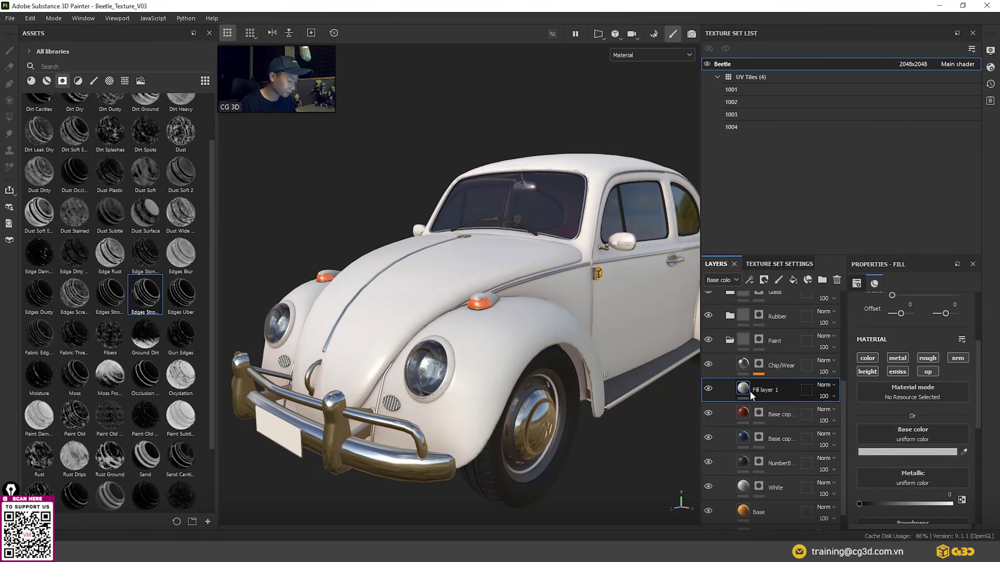
double_click(766, 390)
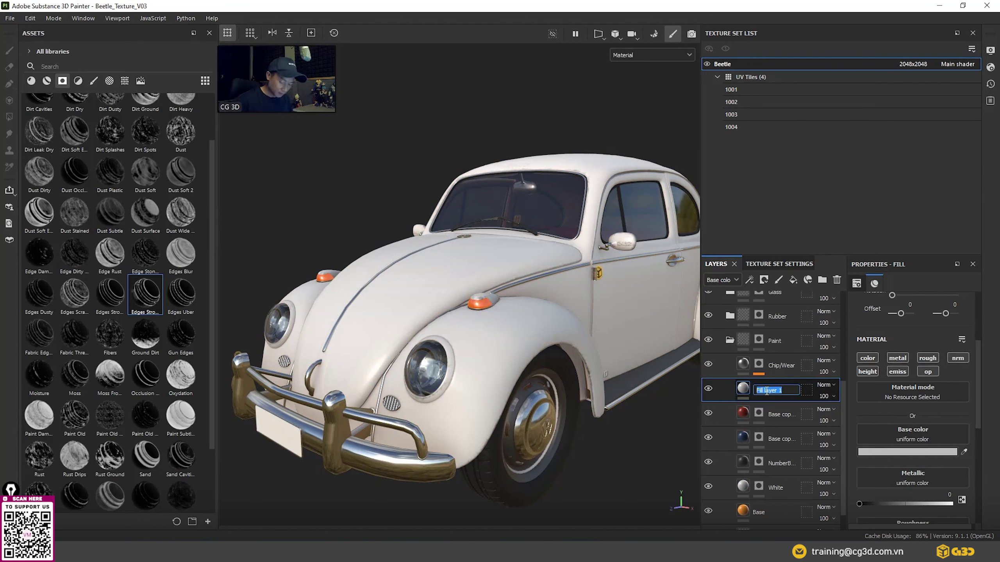
text(Wear)
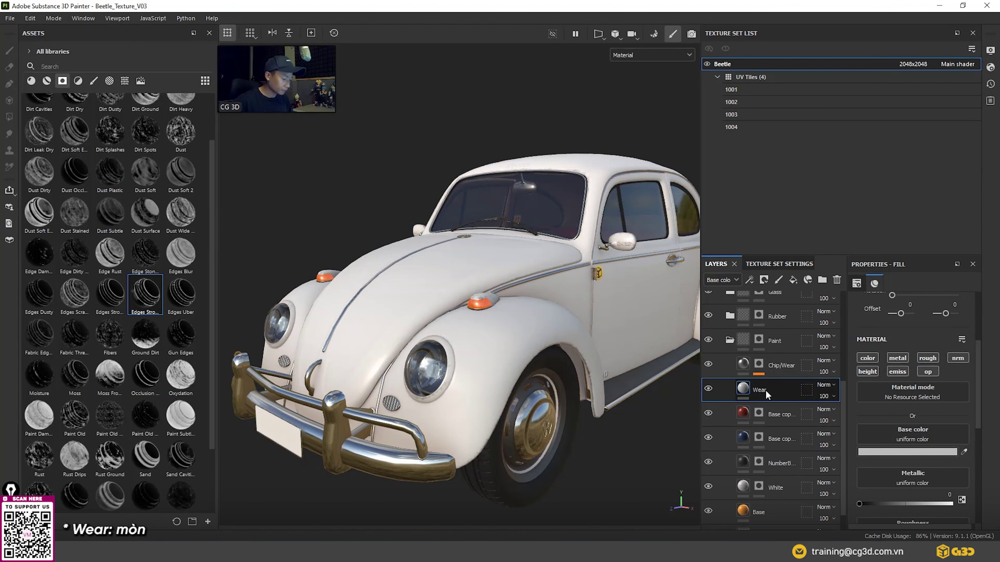
key(Return)
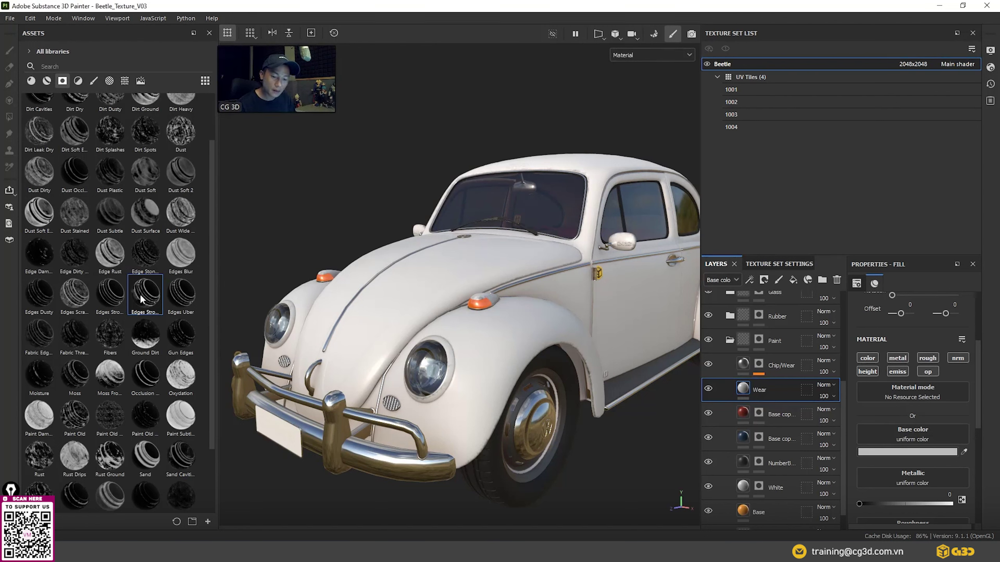
- Apply the edges smart mask to the Wear layer and orbit to inspect the car
mouse_move(136, 293)
mouse_down()
mouse_move(758, 390)
mouse_move(749, 401)
mouse_up()
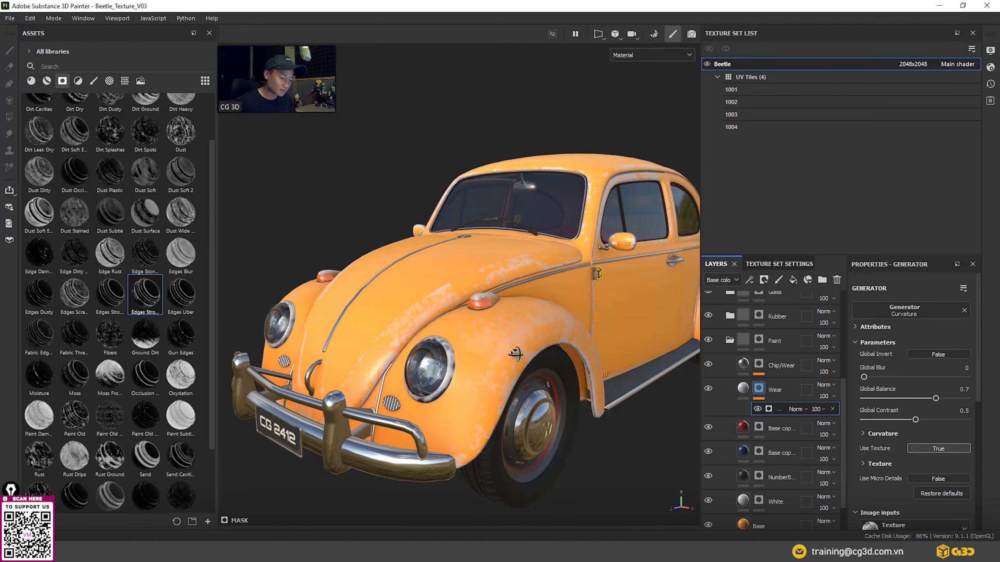
mouse_move(453, 378)
alt+mouse_down()
mouse_move(475, 347)
mouse_move(544, 315)
alt+mouse_up()
alt+drag(409, 356, 536, 319)
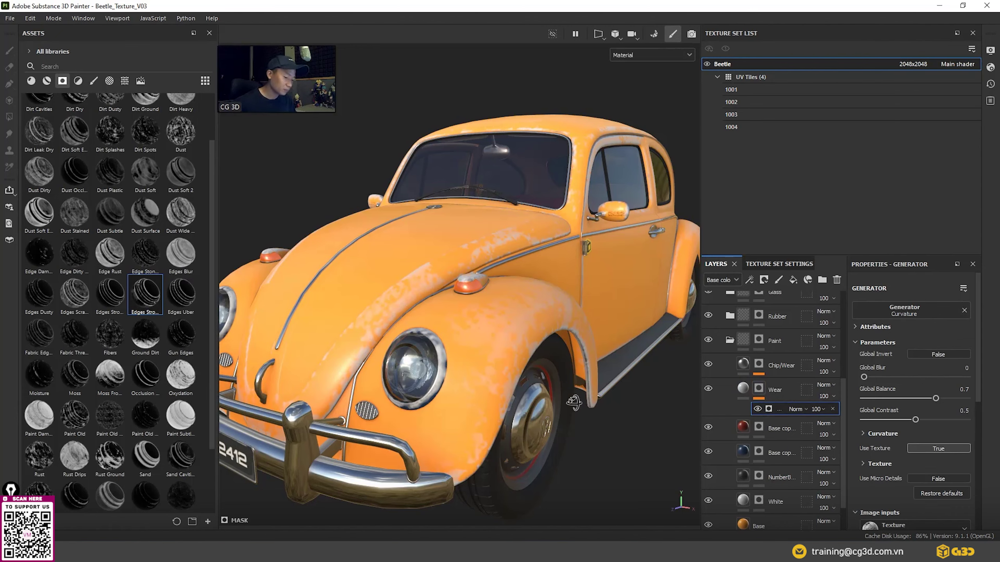
mouse_move(573, 401)
alt+mouse_down()
mouse_move(528, 388)
mouse_move(491, 311)
mouse_move(549, 350)
alt+mouse_up()
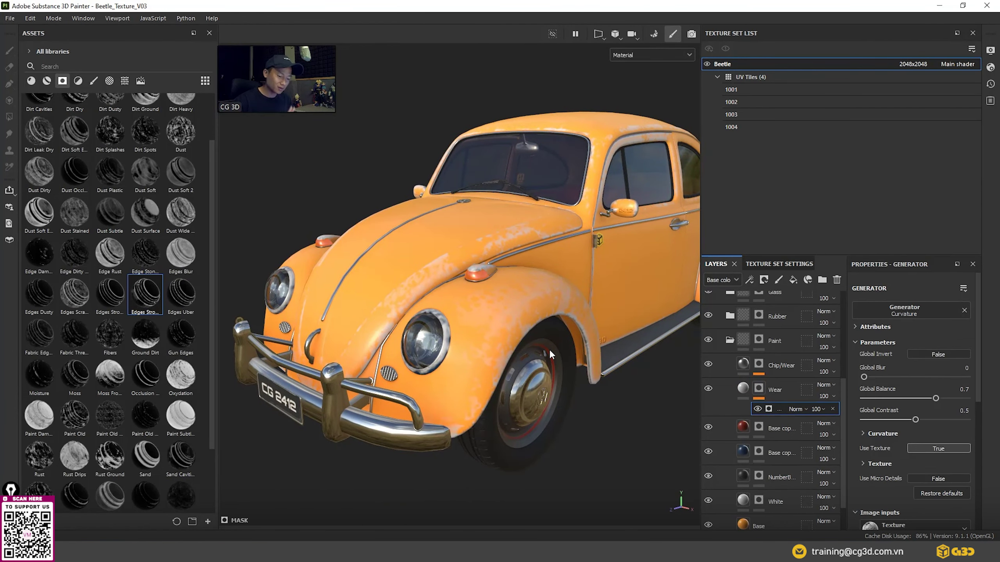
- Show the Wear layer's mask in Mask view, zoomed on the front fender and headlight
alt+click(759, 389)
mouse_move(614, 410)
alt+mouse_down()
mouse_move(578, 428)
mouse_move(542, 337)
mouse_move(524, 378)
mouse_move(525, 415)
alt+mouse_up()
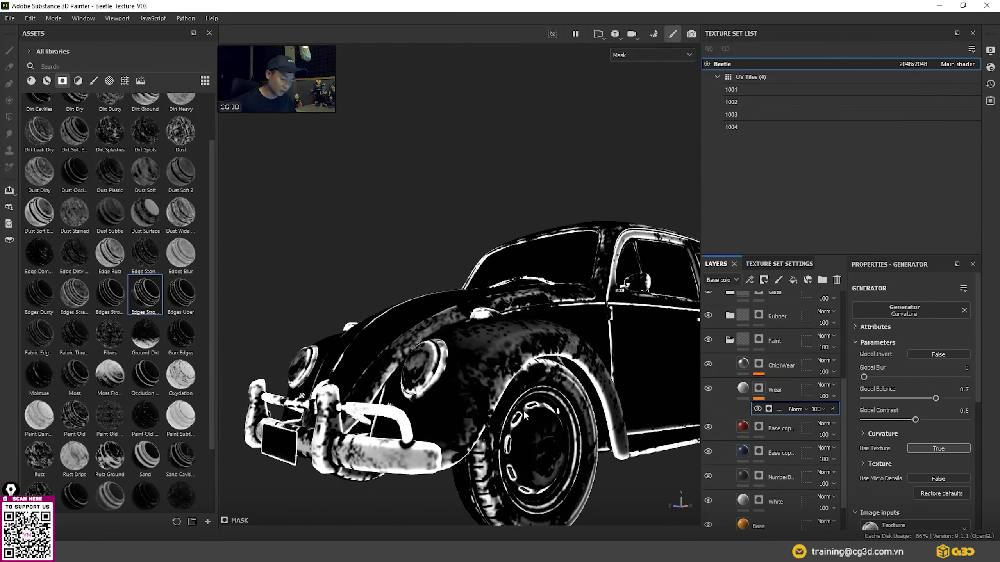
alt+drag(510, 470, 477, 480)
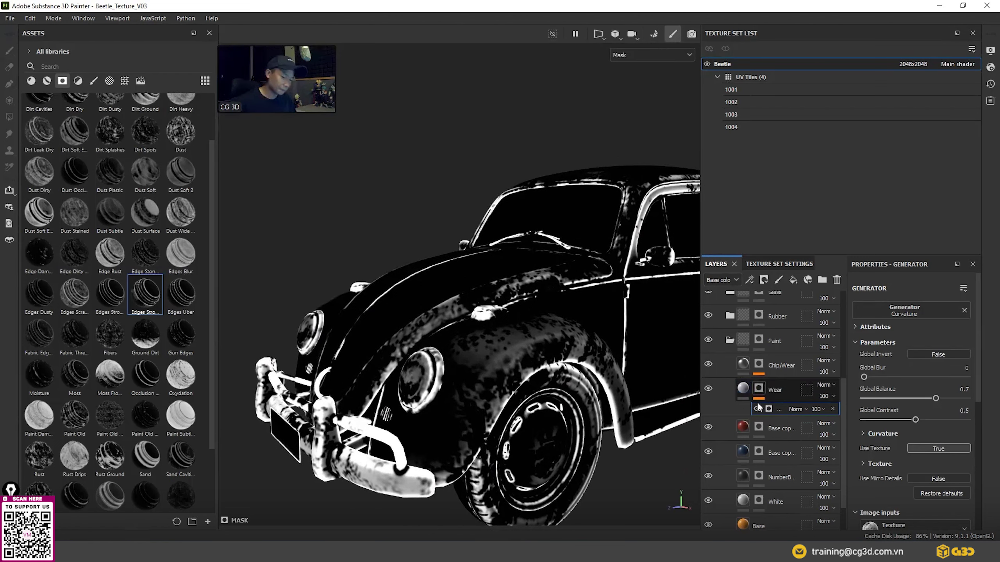
click(759, 362)
click(775, 343)
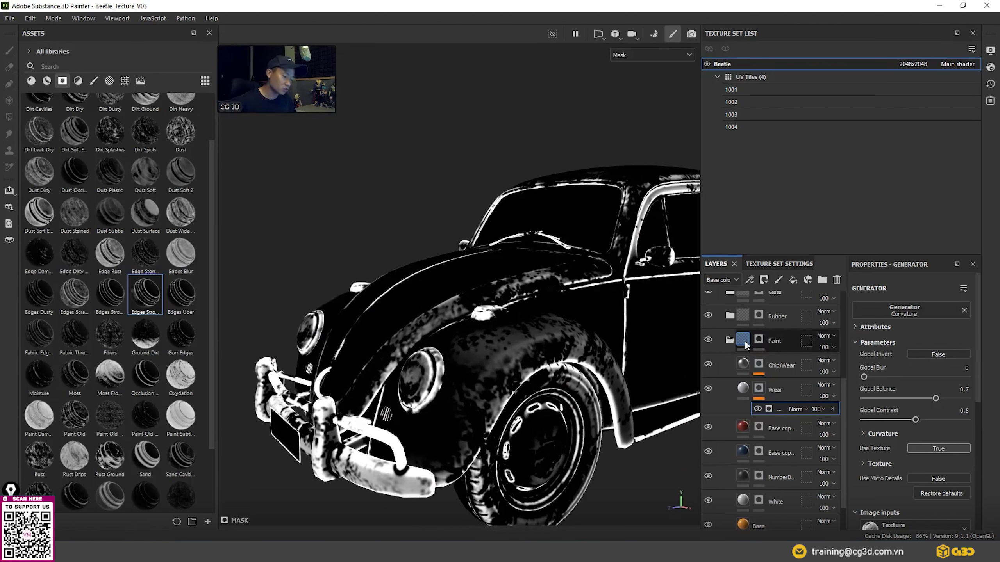
click(761, 389)
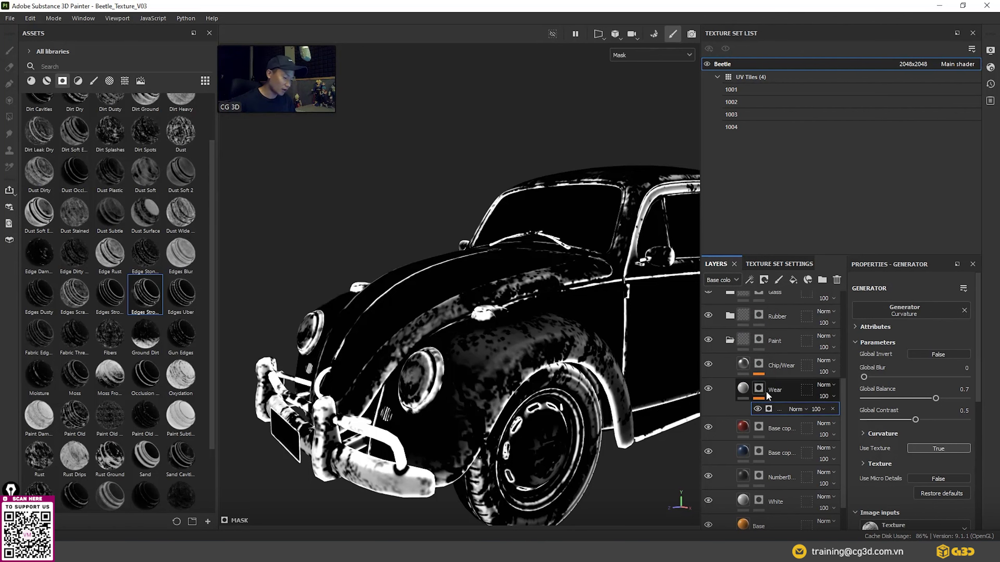
alt+drag(576, 387, 602, 390)
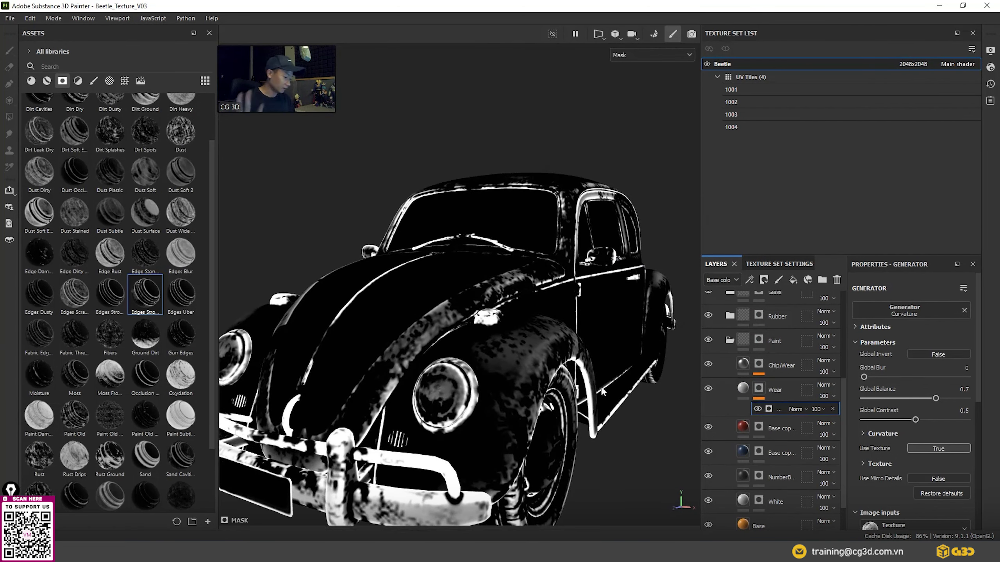
mouse_move(577, 383)
alt+mouse_down()
mouse_move(512, 362)
mouse_move(581, 408)
mouse_move(590, 435)
mouse_move(587, 347)
alt+mouse_up()
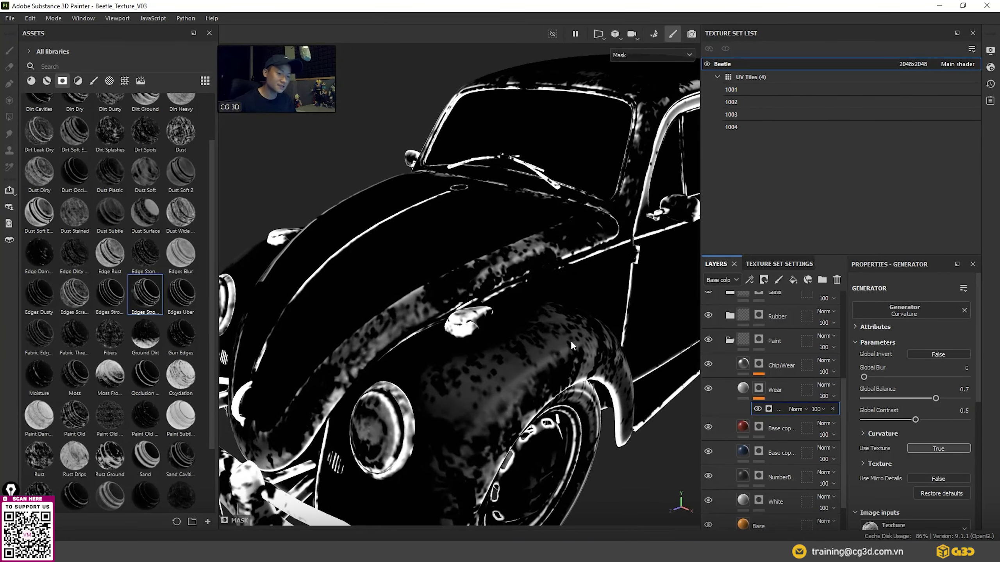
mouse_move(570, 341)
alt+mouse_down()
mouse_move(560, 420)
mouse_move(591, 398)
alt+mouse_up()
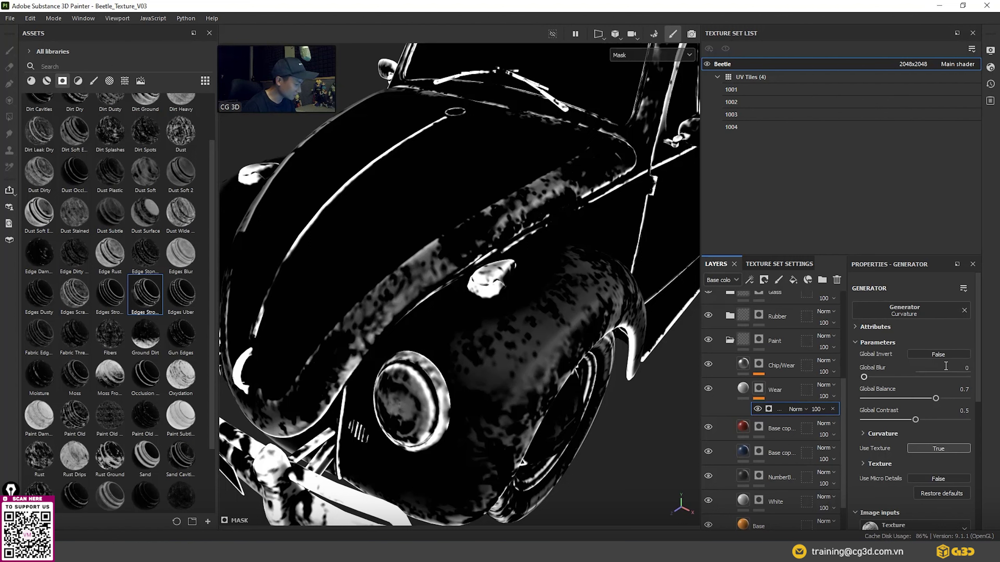
- Set the Wear mask's grunge Texture Opacity to 0.3 and Global Contrast to 0.4
scroll(879, 421, down, 2)
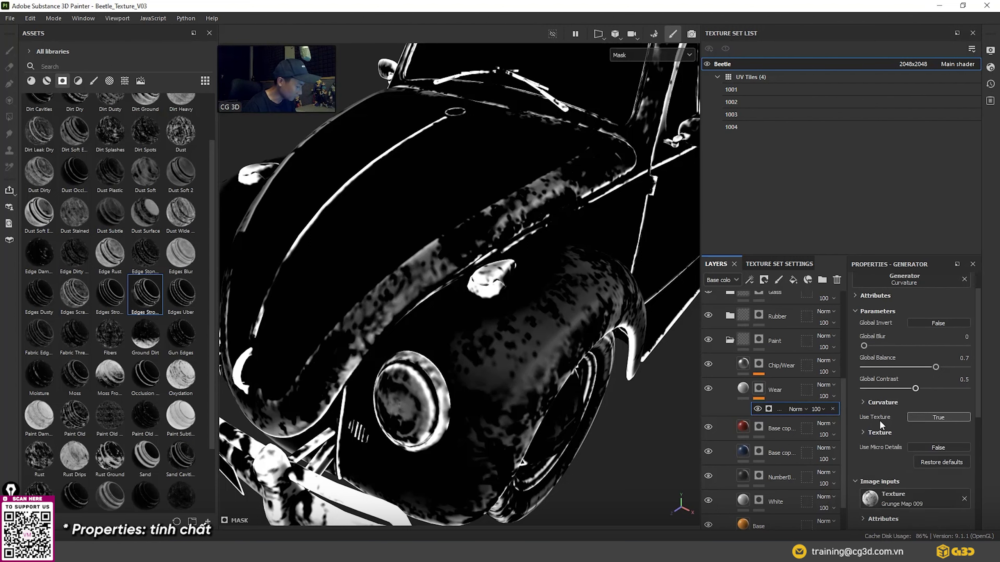
scroll(879, 421, down, 2)
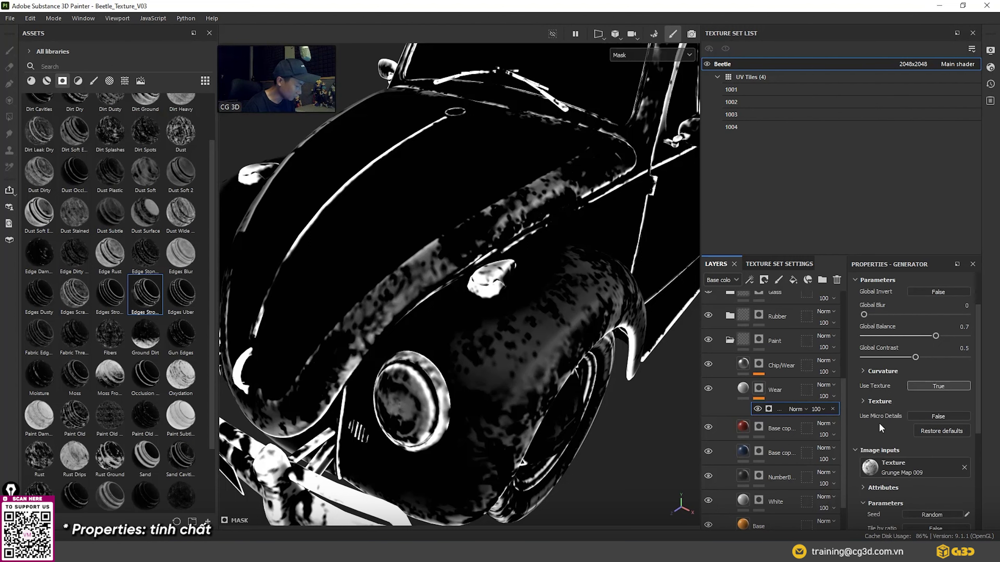
click(862, 399)
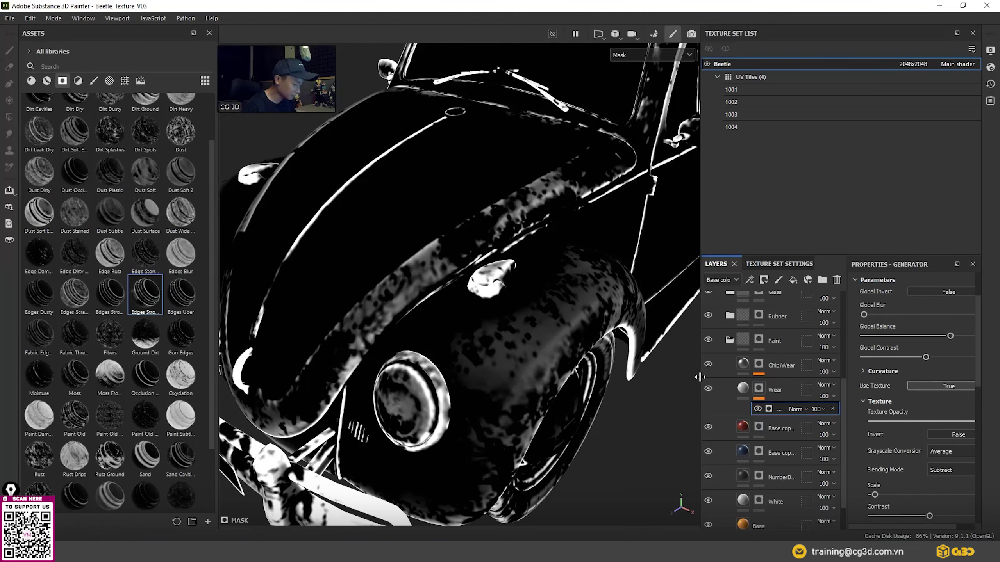
drag(700, 377, 642, 378)
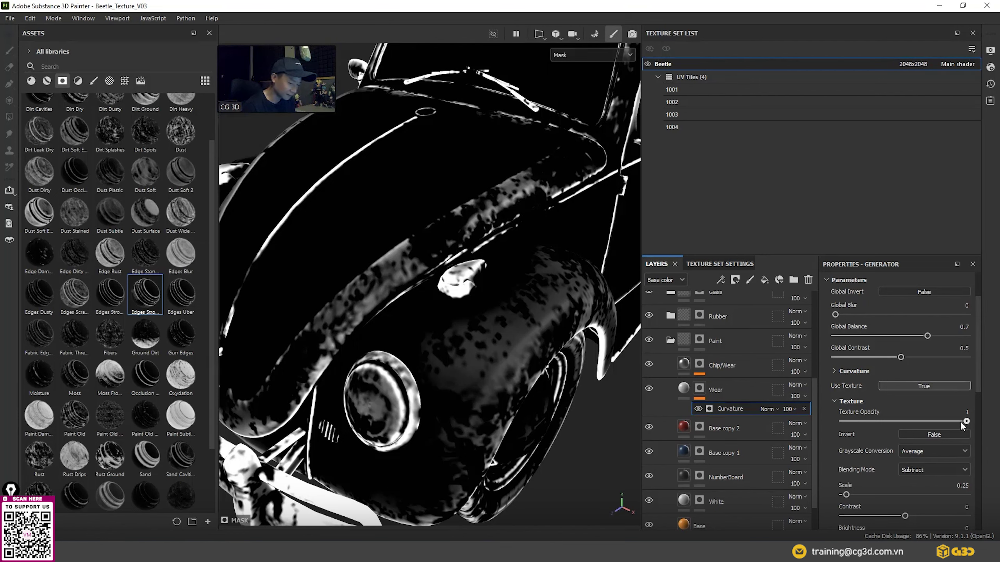
drag(966, 421, 854, 421)
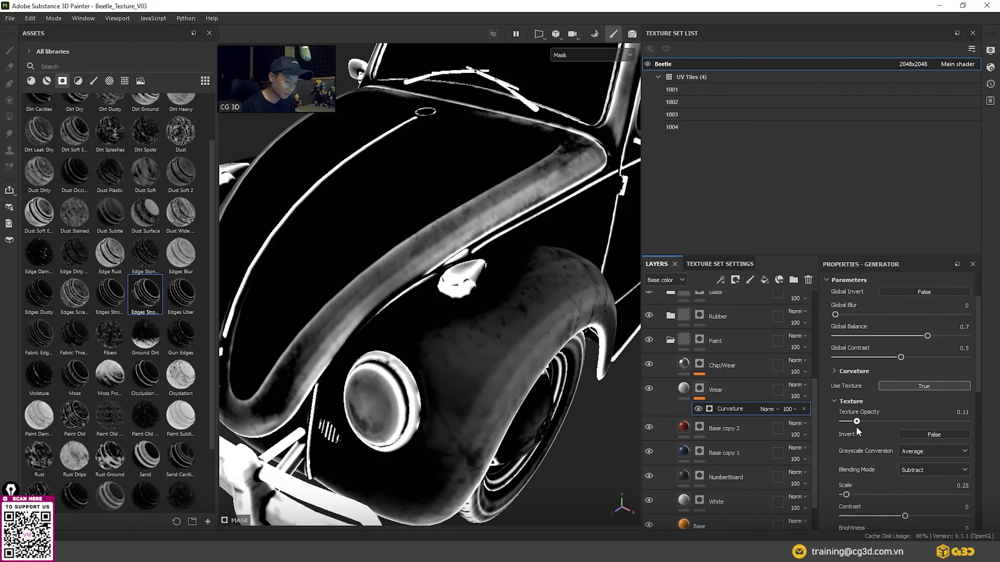
drag(854, 427, 881, 422)
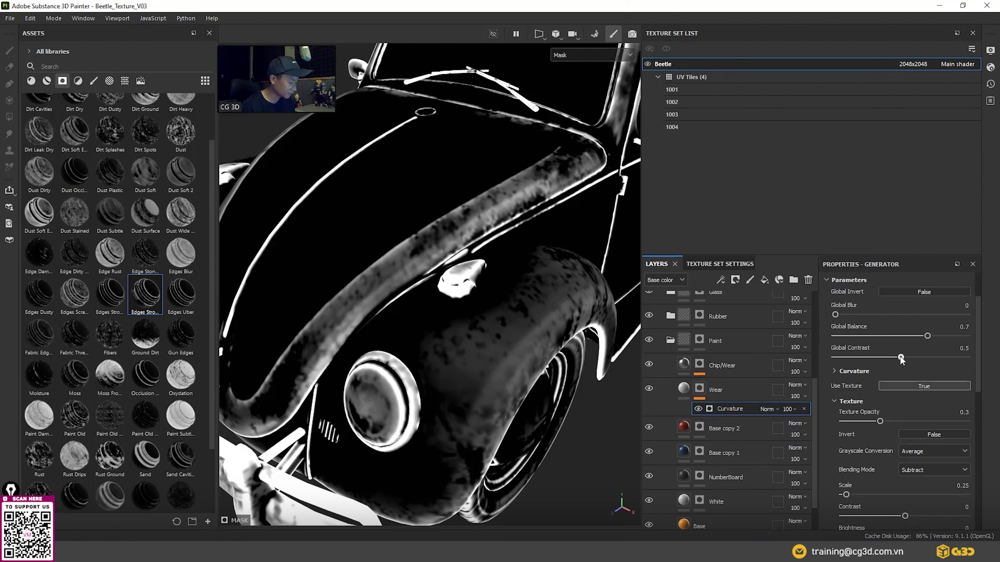
drag(901, 359, 888, 361)
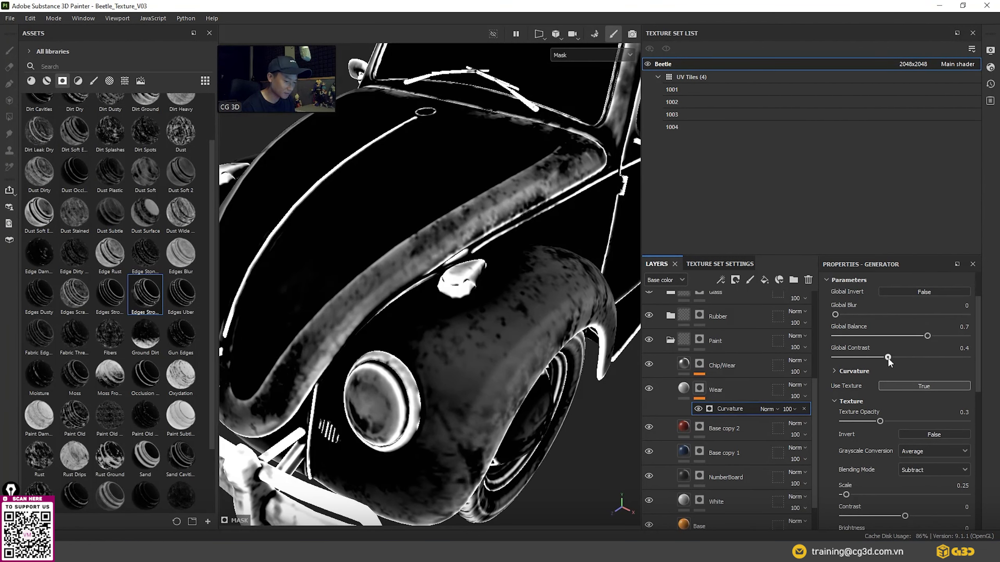
scroll(526, 331, down, 3)
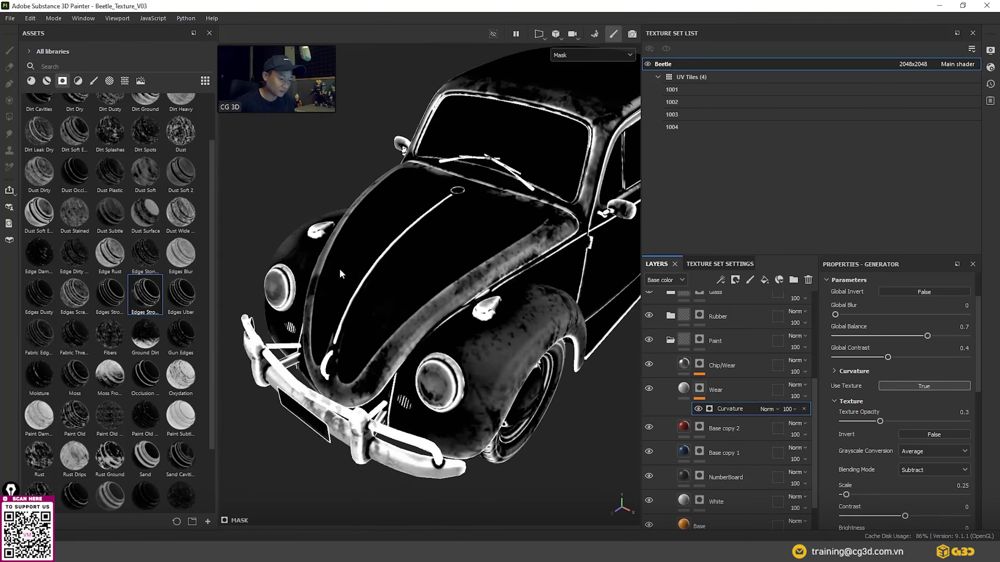
alt+drag(340, 271, 576, 371)
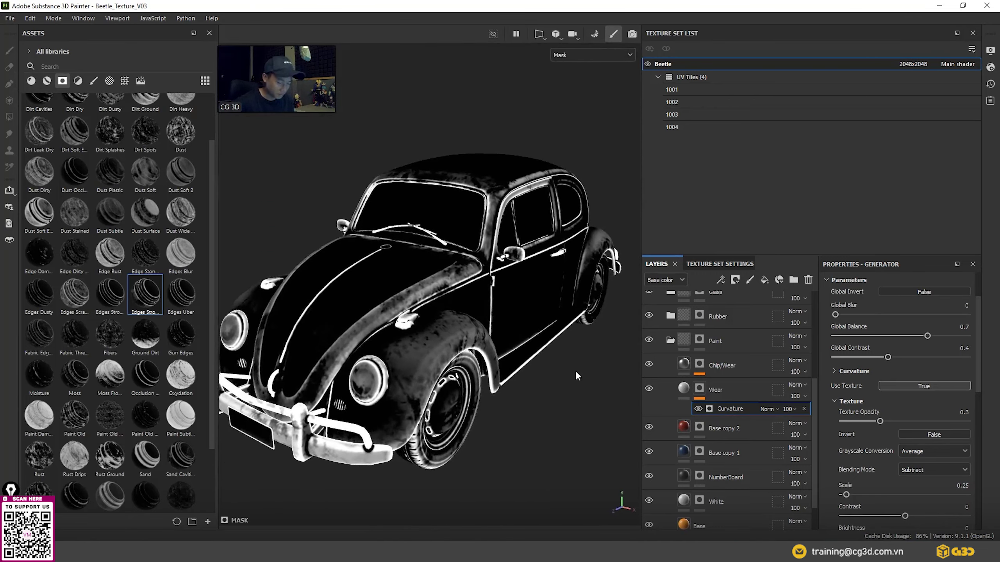
- Return to Material view, zoom on the front-left fender, and select the Wear fill layer
key(m)
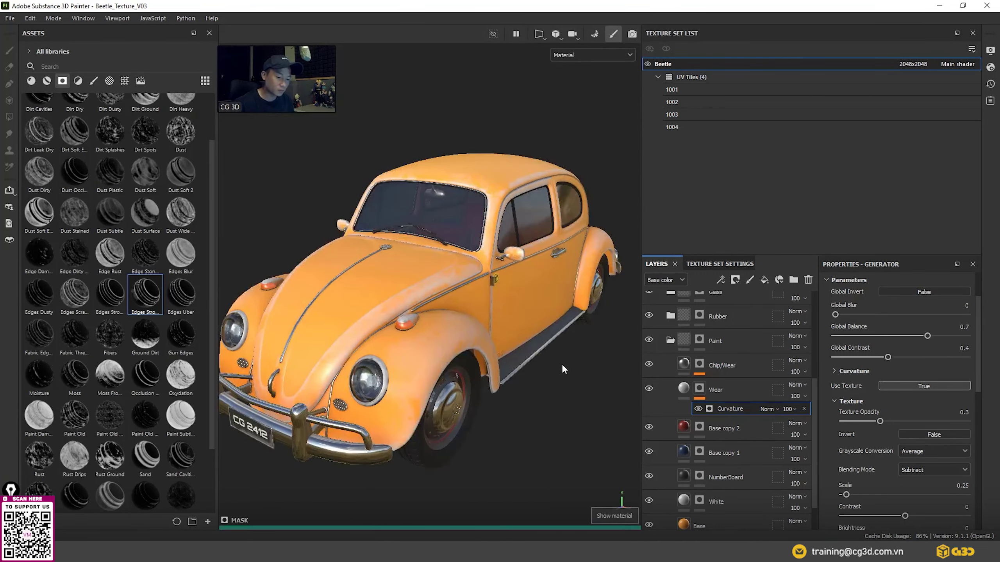
scroll(393, 350, up, 3)
mouse_move(433, 380)
alt+mouse_down()
mouse_move(481, 375)
mouse_move(549, 407)
mouse_move(565, 399)
alt+mouse_up()
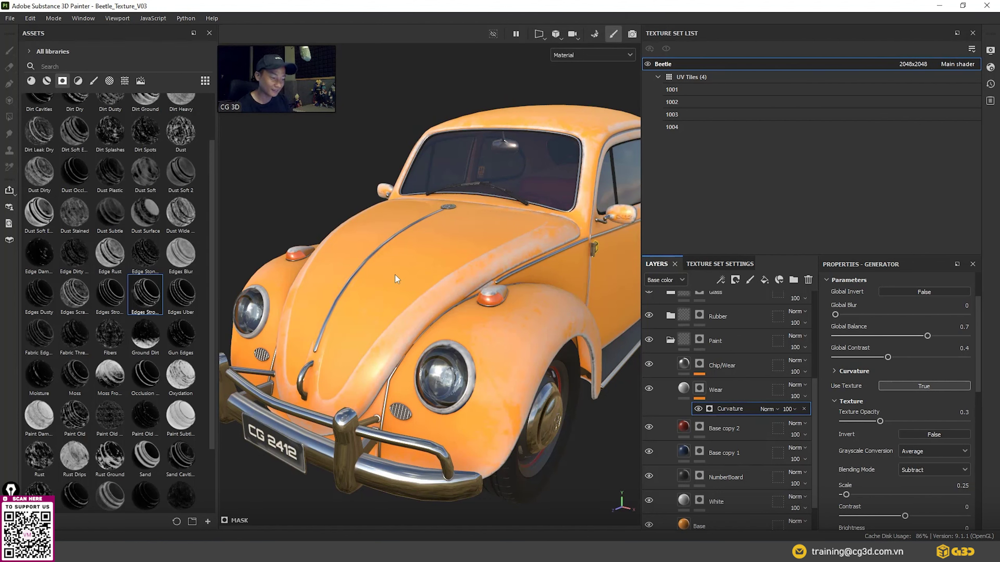
click(713, 388)
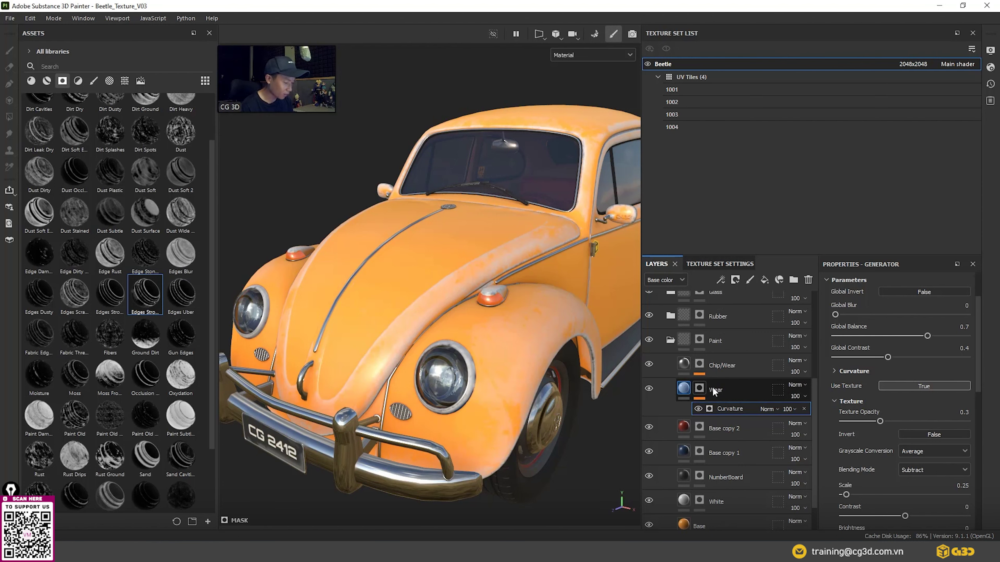
click(713, 389)
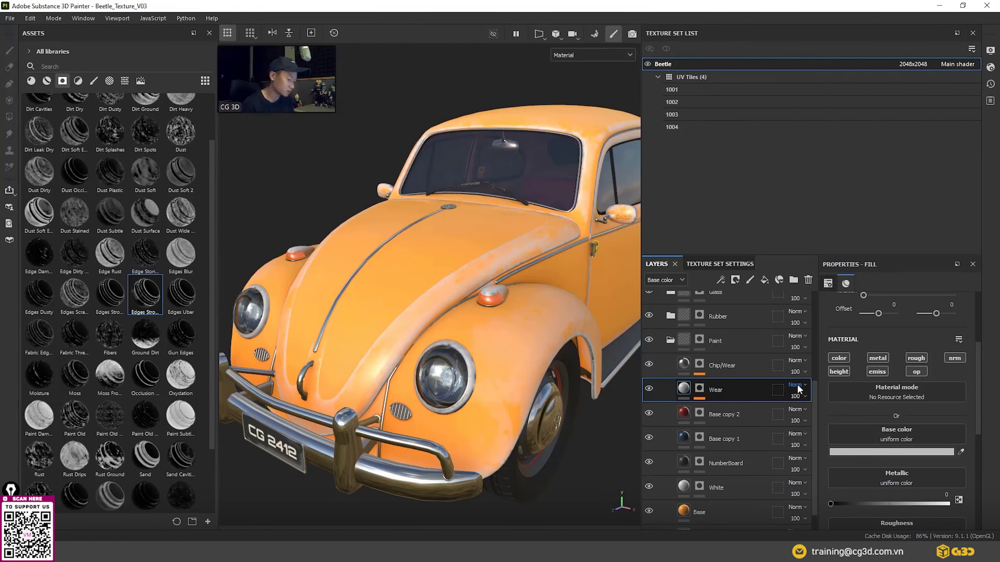
- Set the Wear layer to Soft light blending with a warm off-white (F1E8E1) base colour
click(797, 384)
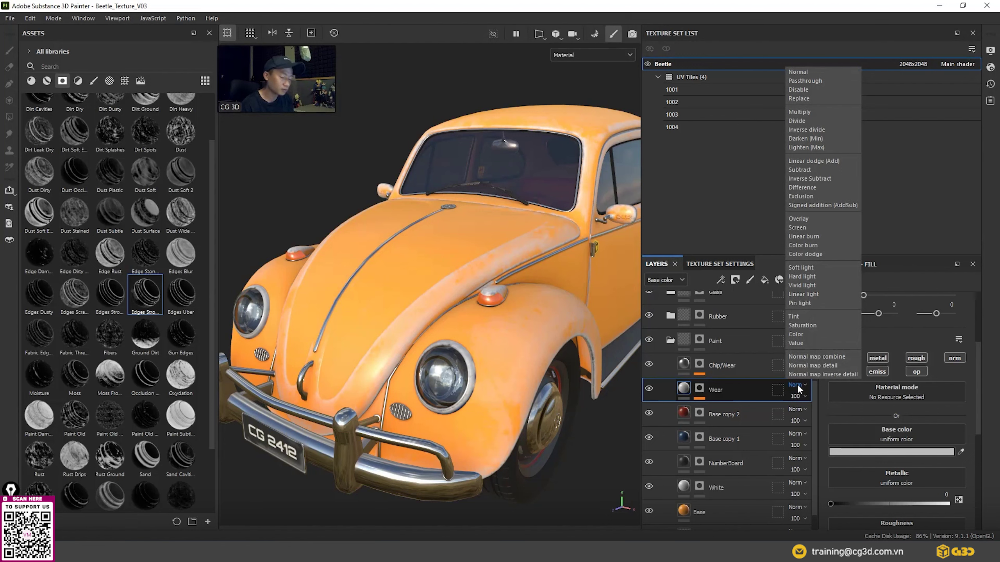
click(810, 268)
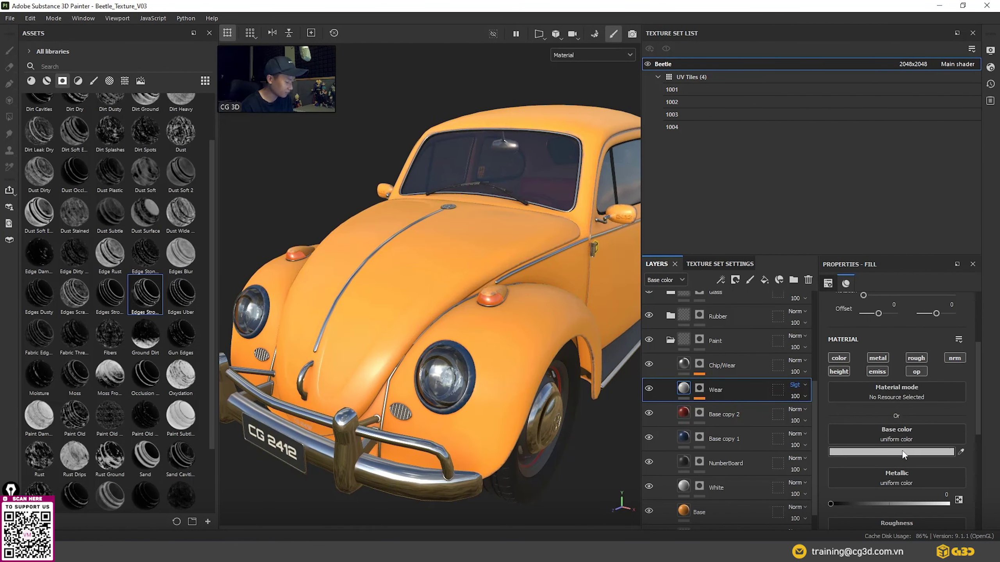
click(850, 452)
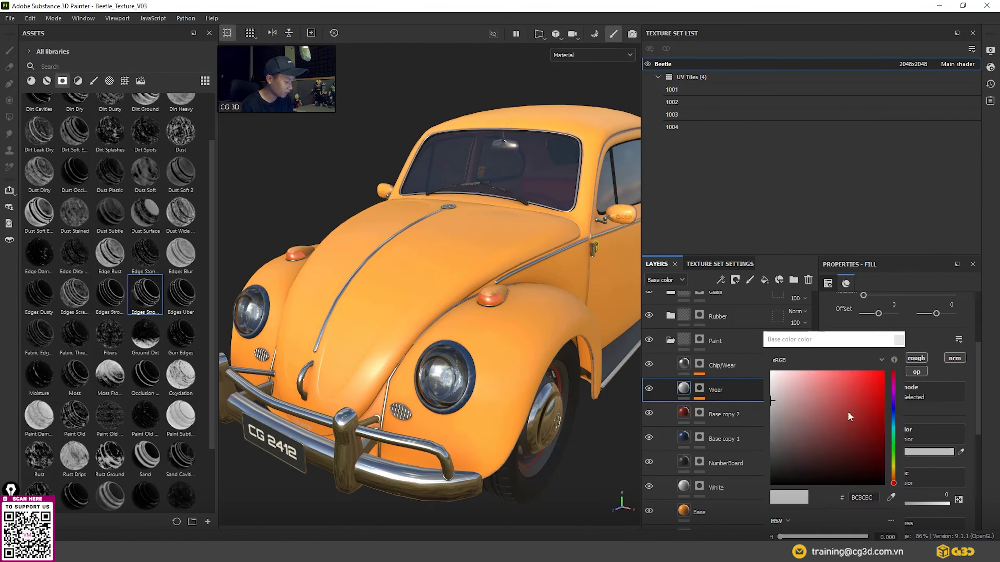
click(779, 388)
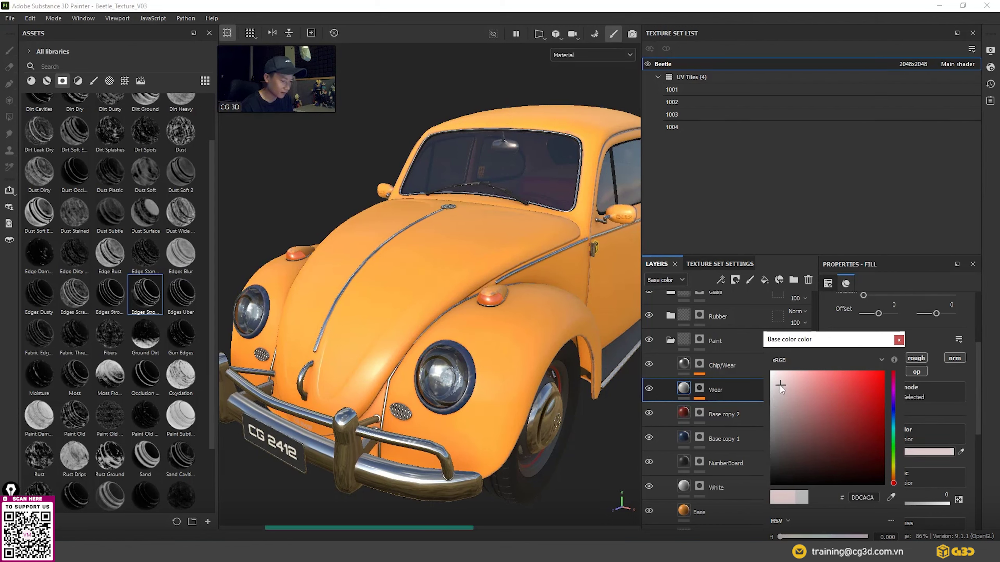
click(776, 381)
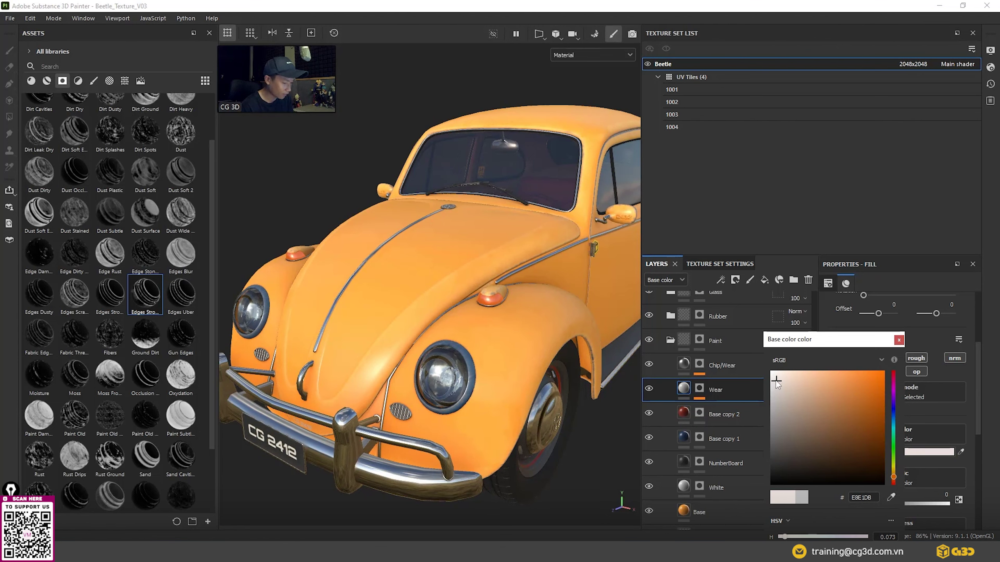
drag(783, 389, 779, 378)
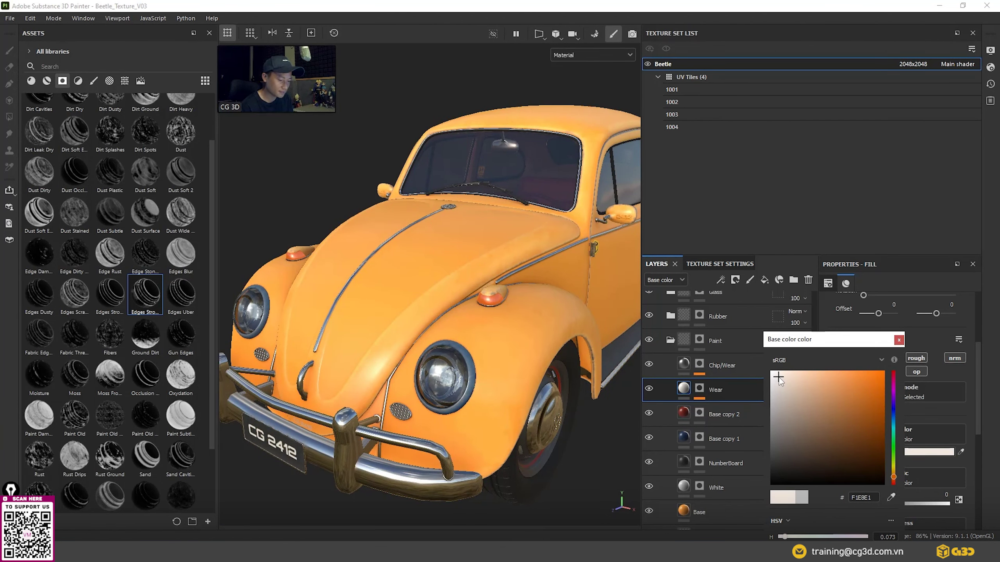
click(899, 339)
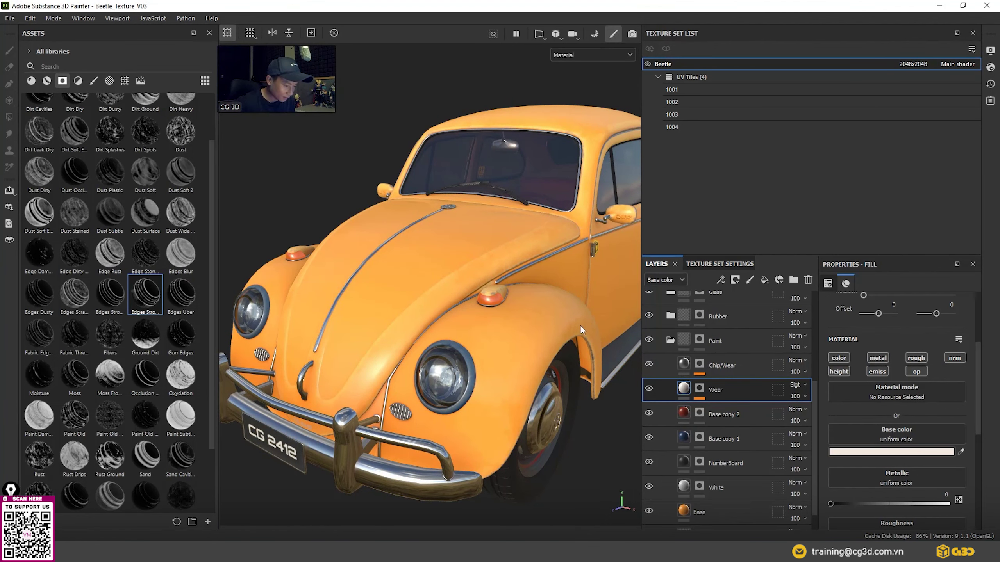
mouse_move(579, 325)
alt+mouse_down()
mouse_move(565, 377)
mouse_move(547, 374)
alt+mouse_up()
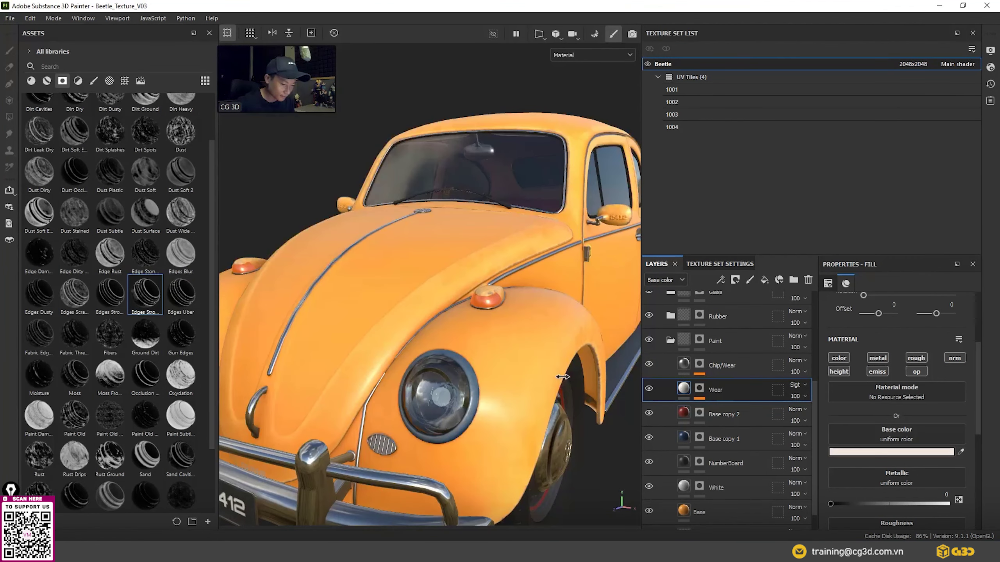
- Compare the Wear layer on and off, then disable its nrm channel in the Fill properties
click(648, 390)
click(648, 389)
click(648, 389)
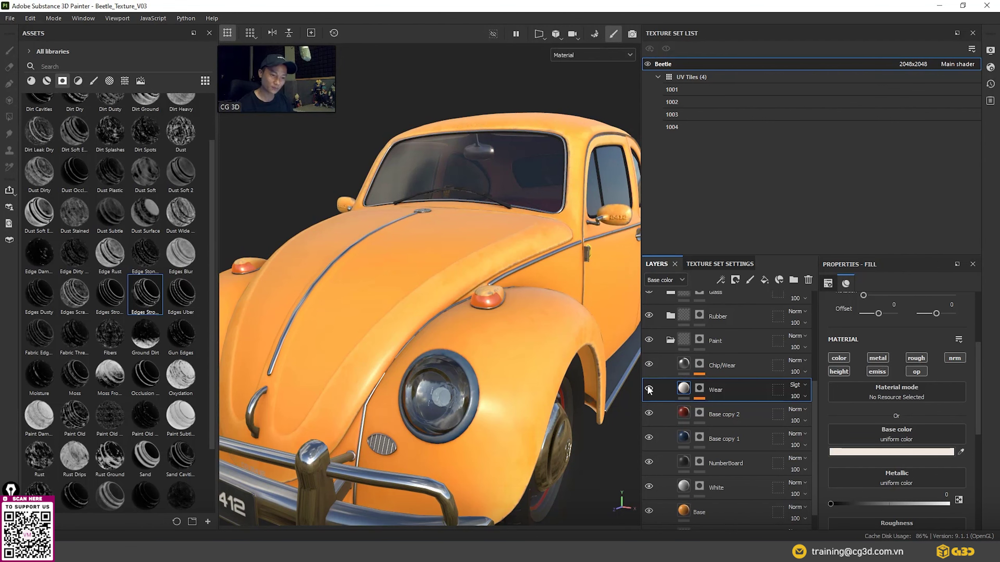
scroll(498, 362, down, 5)
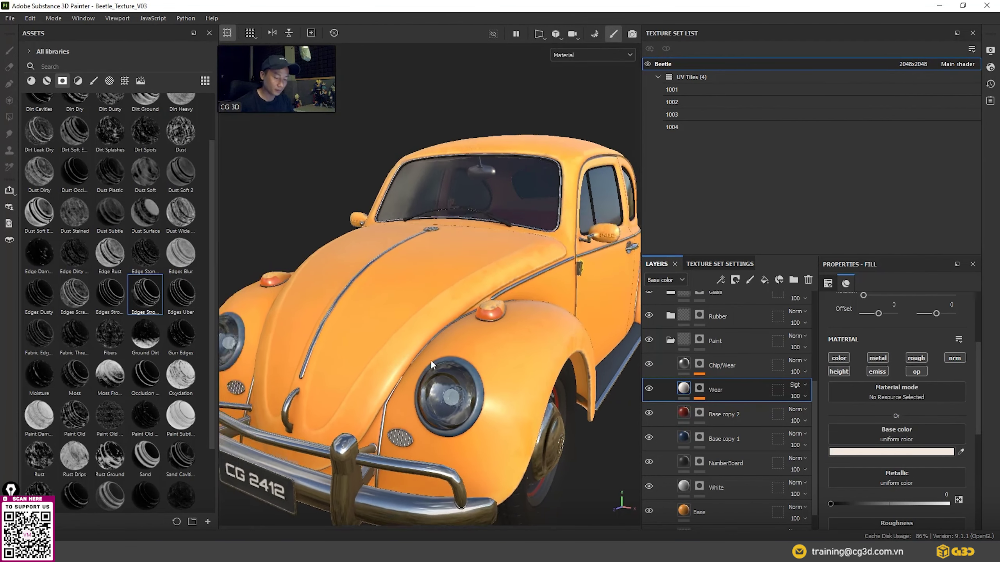
scroll(431, 360, down, 3)
scroll(466, 369, up, 3)
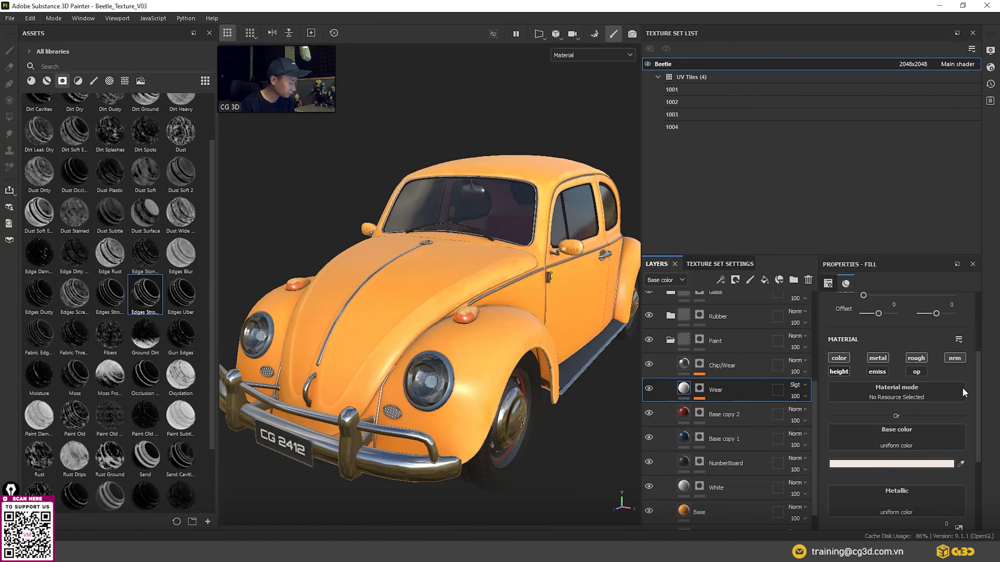
click(954, 359)
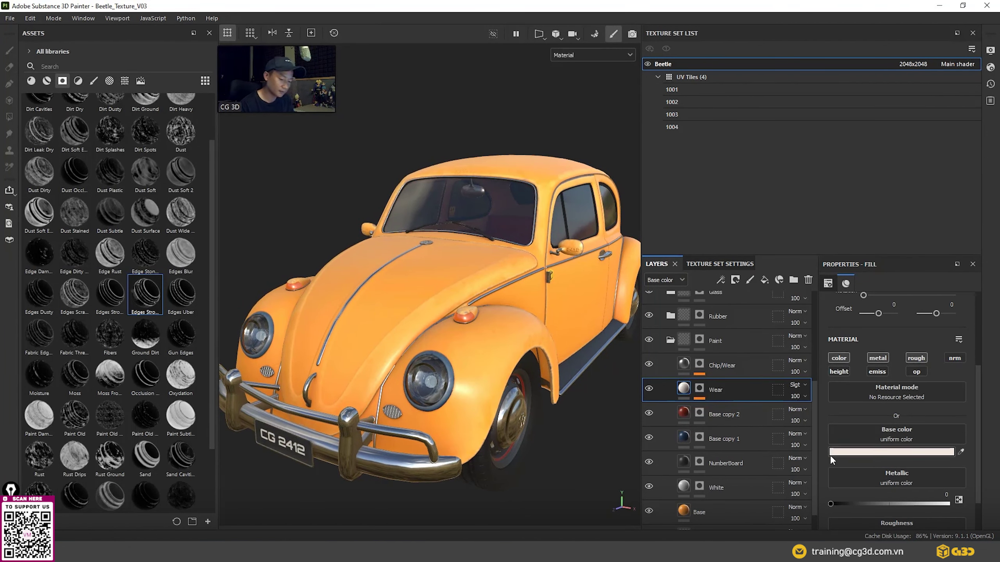
scroll(874, 498, down, 2)
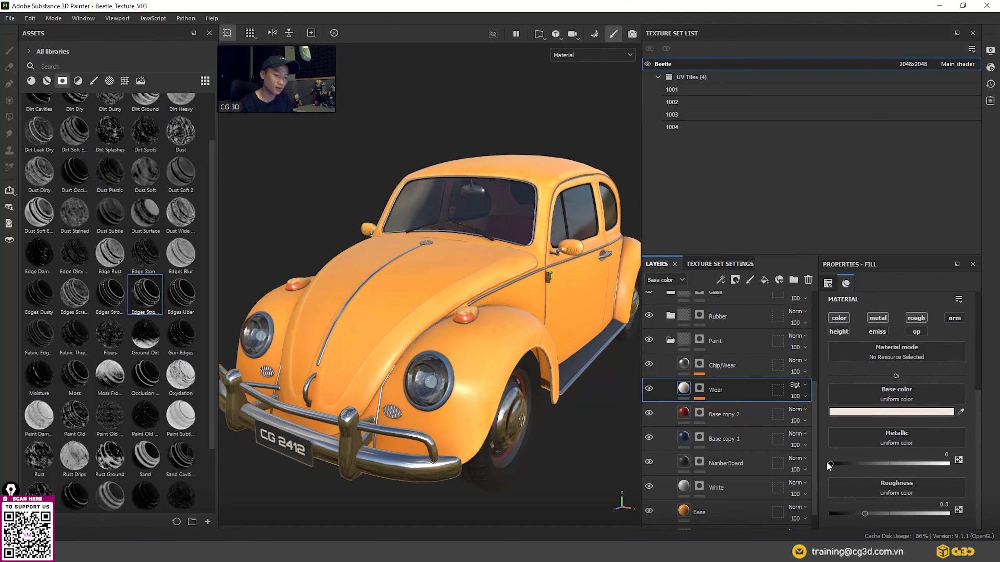
- Disable the metallic channel on the Wear fill, then orbit to the car's front-left side to check
click(878, 319)
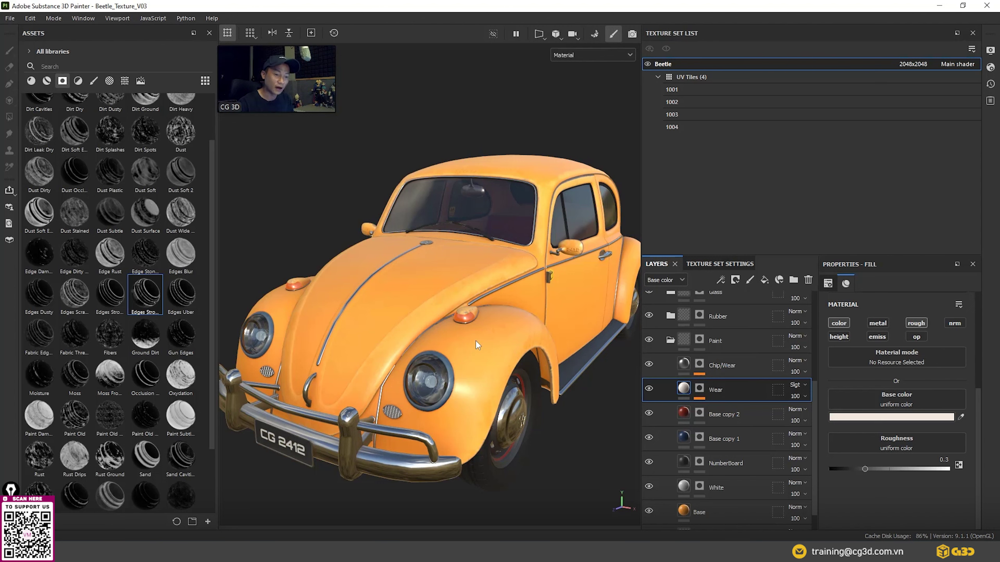
scroll(434, 369, up, 2)
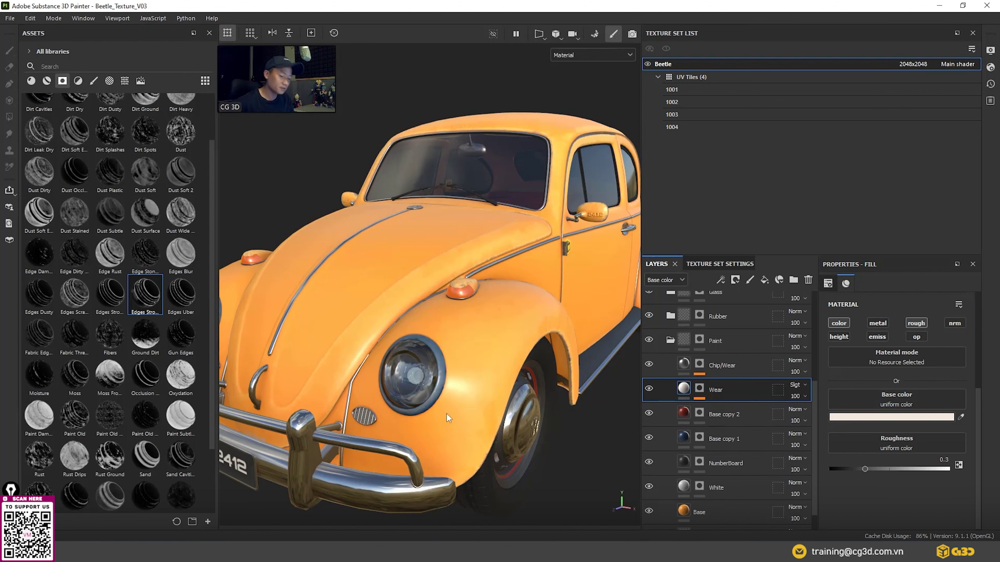
alt+drag(449, 418, 390, 393)
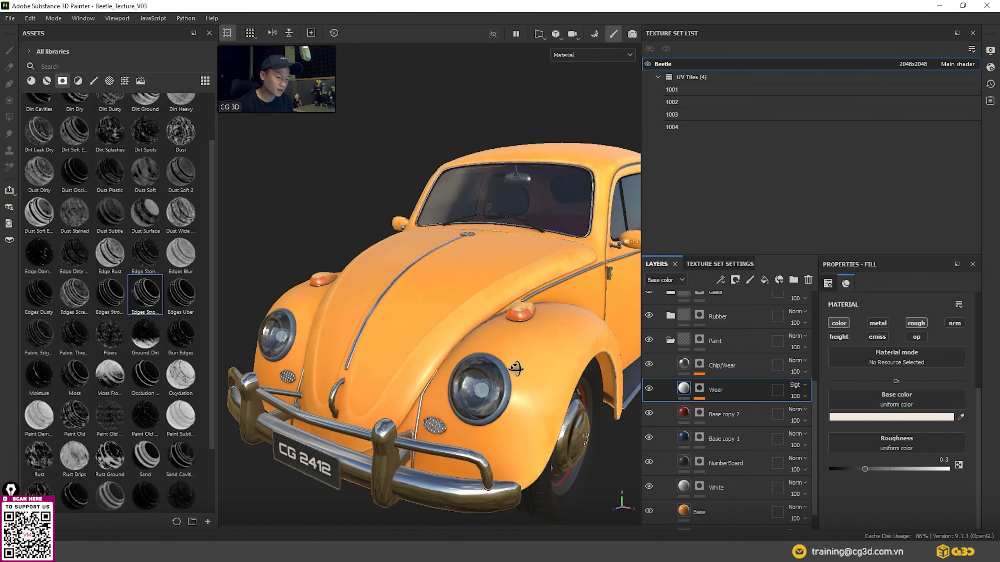
mouse_move(515, 368)
alt+mouse_down()
mouse_move(496, 394)
mouse_move(437, 281)
alt+mouse_up()
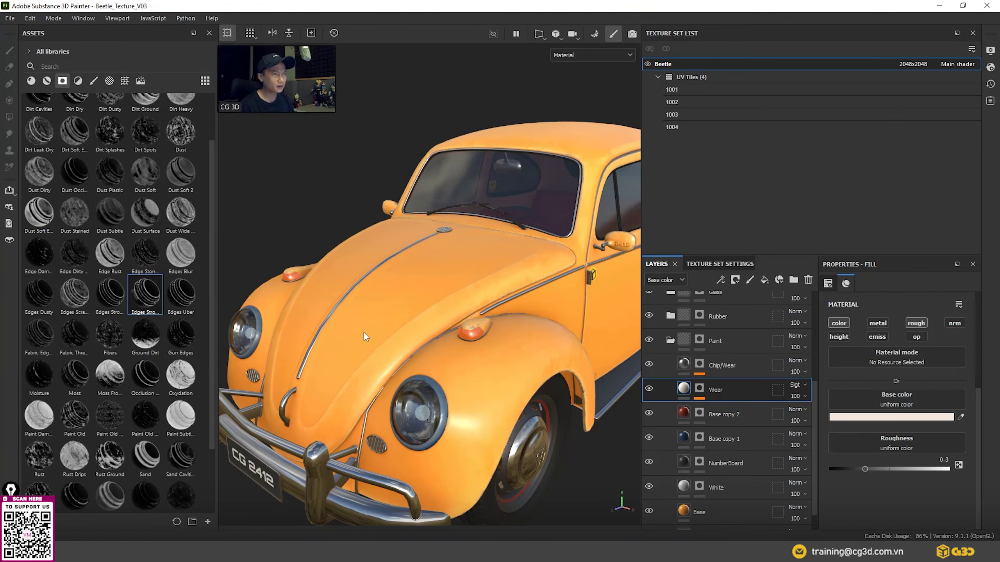
- Orbit and zoom in around the Beetle's hood and front fender to inspect the worn paint
alt+drag(320, 355, 364, 342)
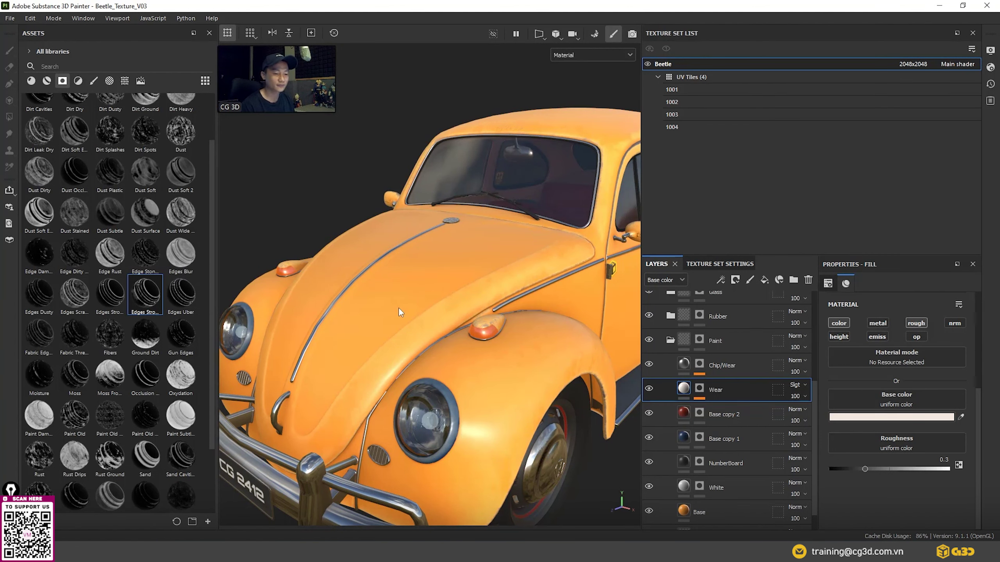
alt+drag(428, 350, 497, 277)
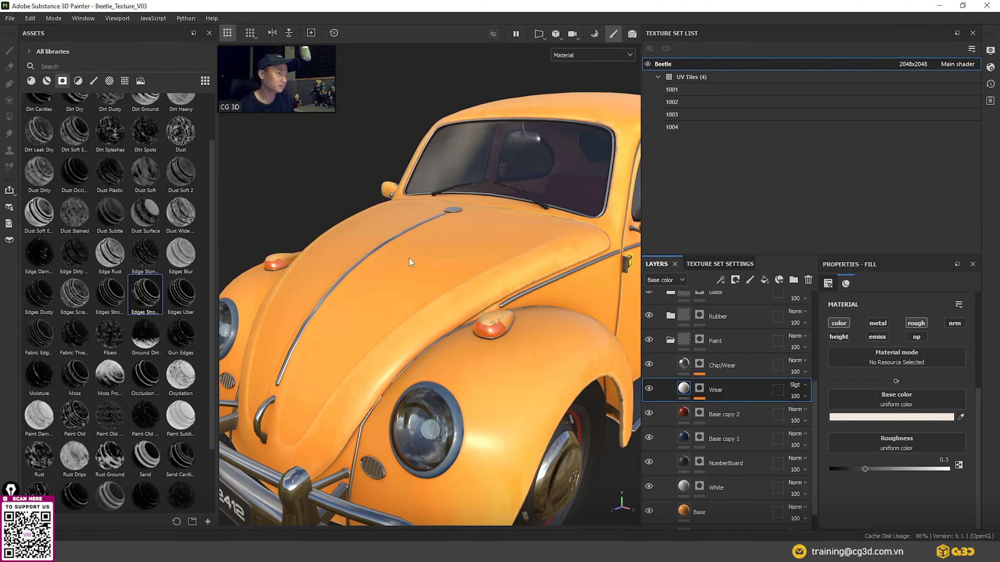
scroll(409, 258, down, 5)
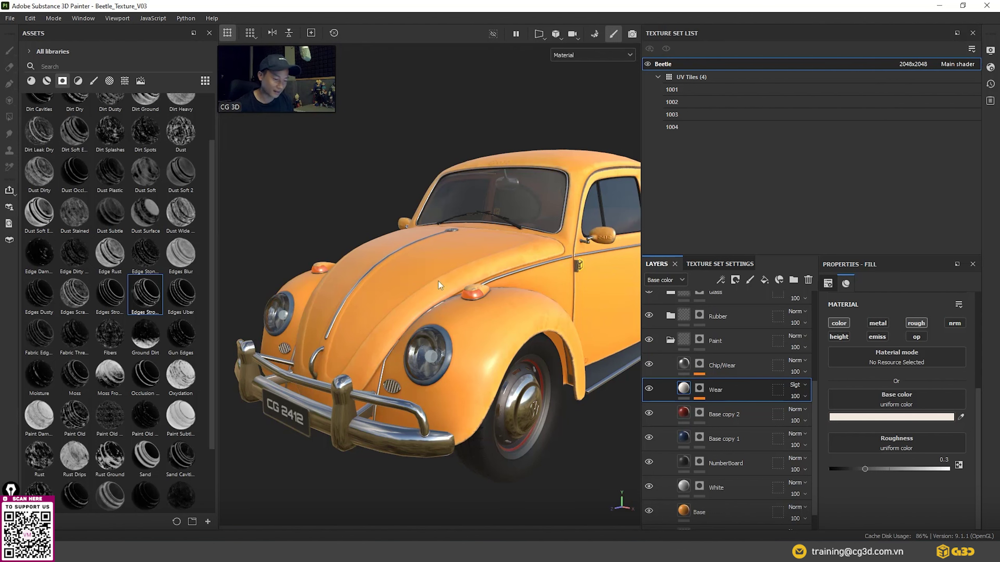
mouse_move(437, 280)
alt+right_down()
mouse_move(463, 365)
mouse_move(405, 270)
alt+right_up()
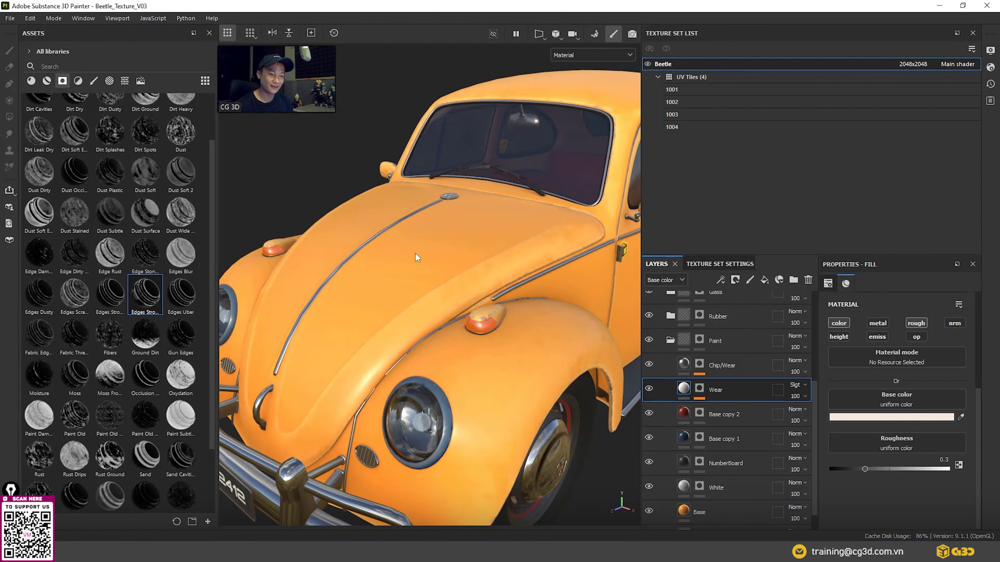
- Switch the viewport to the Roughness channel and orbit close to the hood and headlight
click(595, 51)
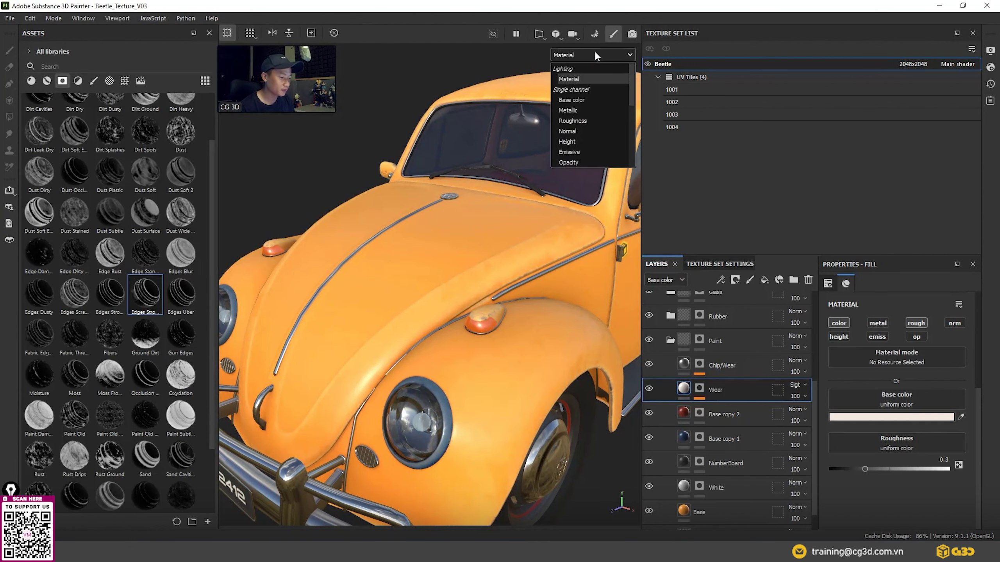
click(584, 120)
alt+drag(580, 205, 527, 368)
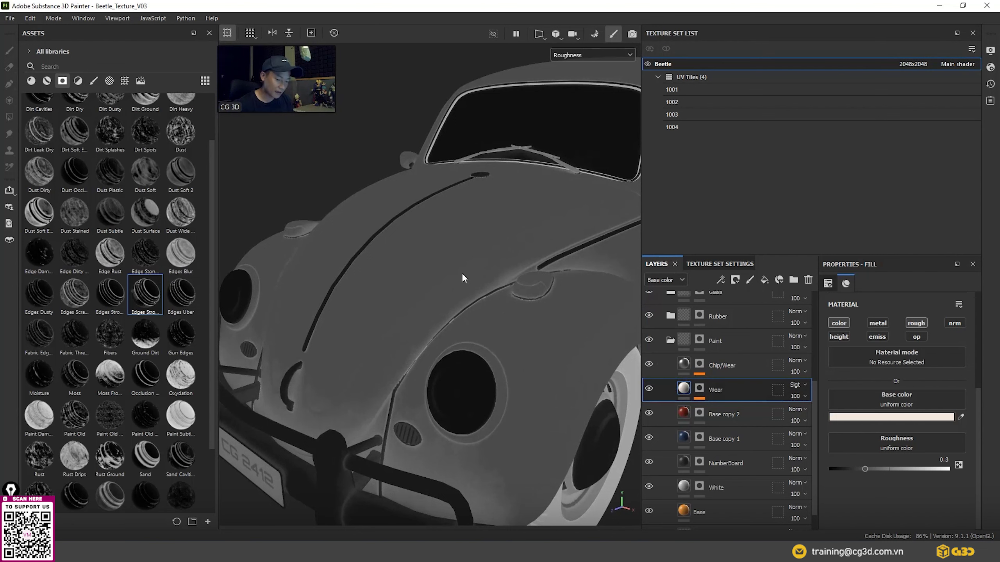
alt+drag(463, 275, 458, 243)
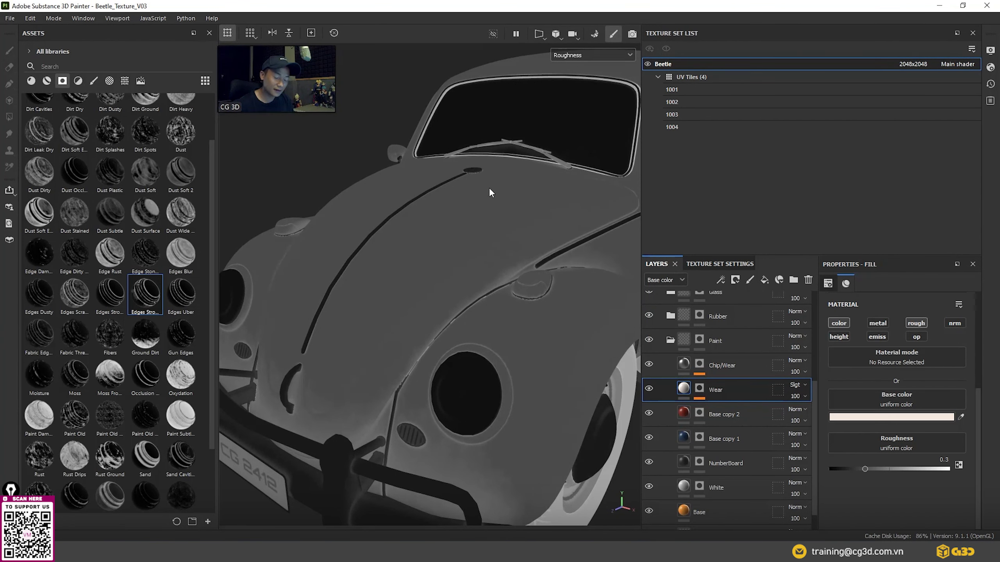
- Raise the Wear roughness to 0.3448, then view the car full-screen in Material mode
click(866, 468)
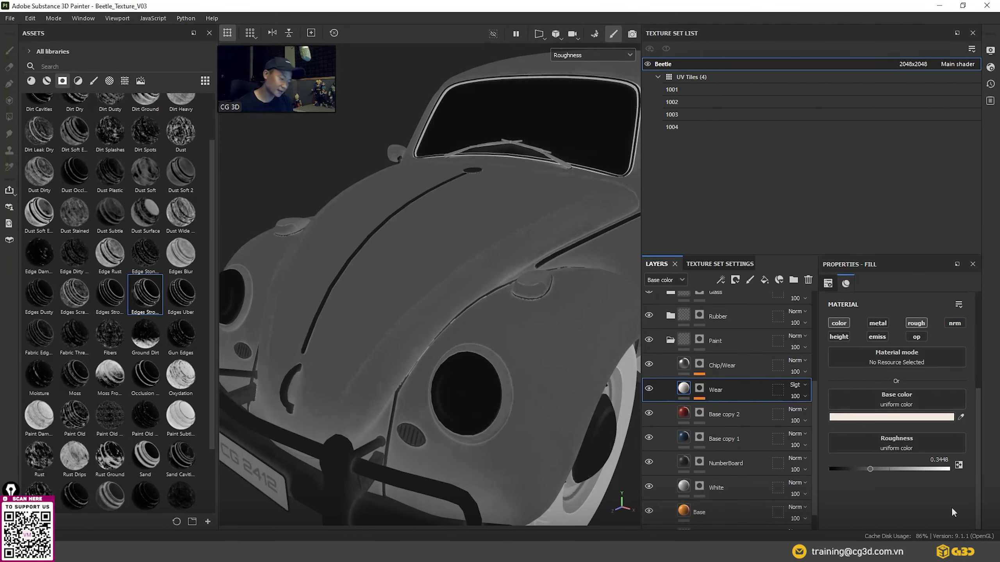
mouse_move(482, 345)
alt+mouse_down()
mouse_move(511, 387)
mouse_move(410, 370)
alt+mouse_up()
key(Tab)
key(m)
- Orbit the Beetle and rotate the environment lighting in full-screen, then restore the panels
alt+drag(410, 370, 361, 352)
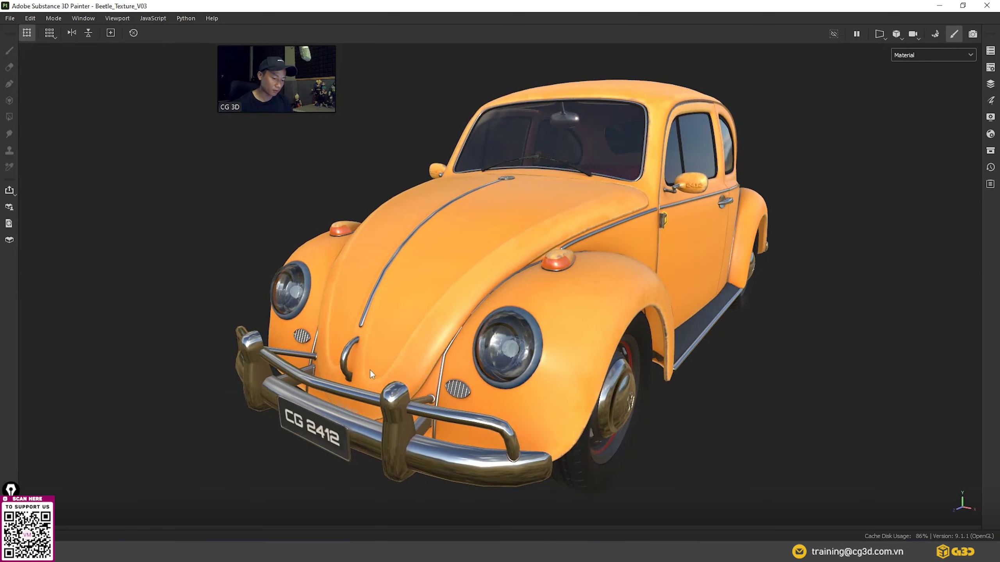
shift+right_drag(590, 247, 676, 270)
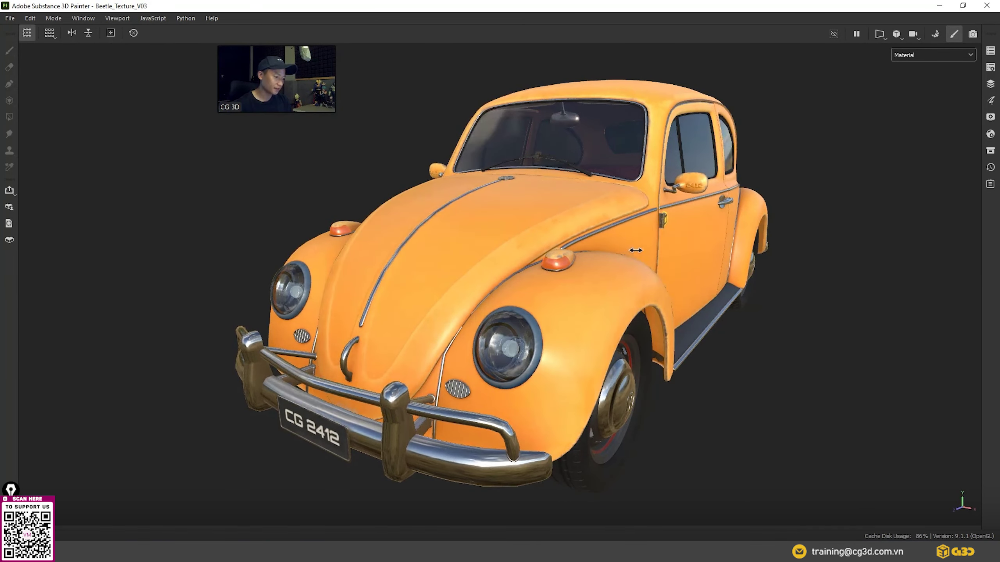
alt+drag(677, 270, 701, 347)
key(Tab)
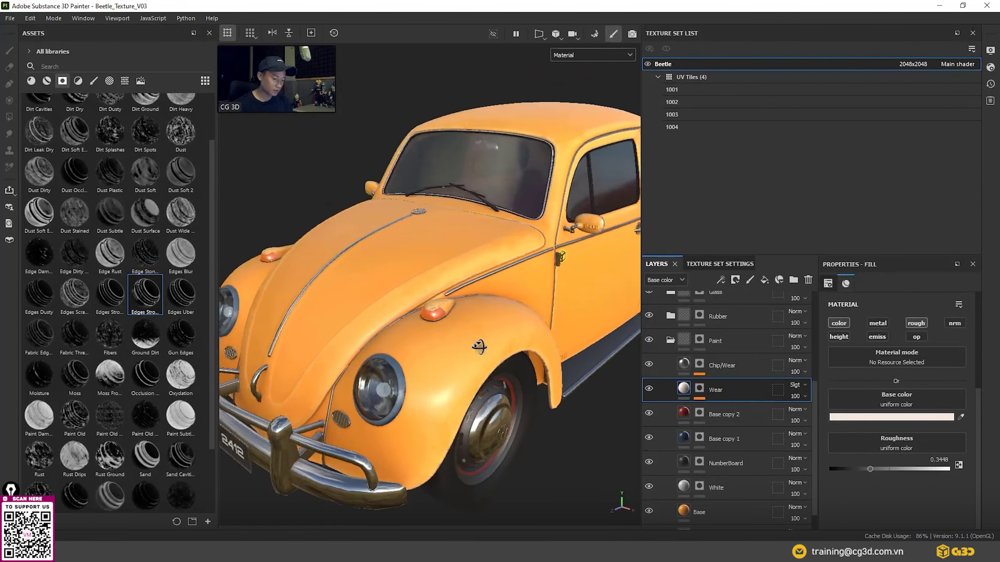
- Lower the Wear layer's opacity to 68 and widen the 3D view by narrowing side panels
click(685, 390)
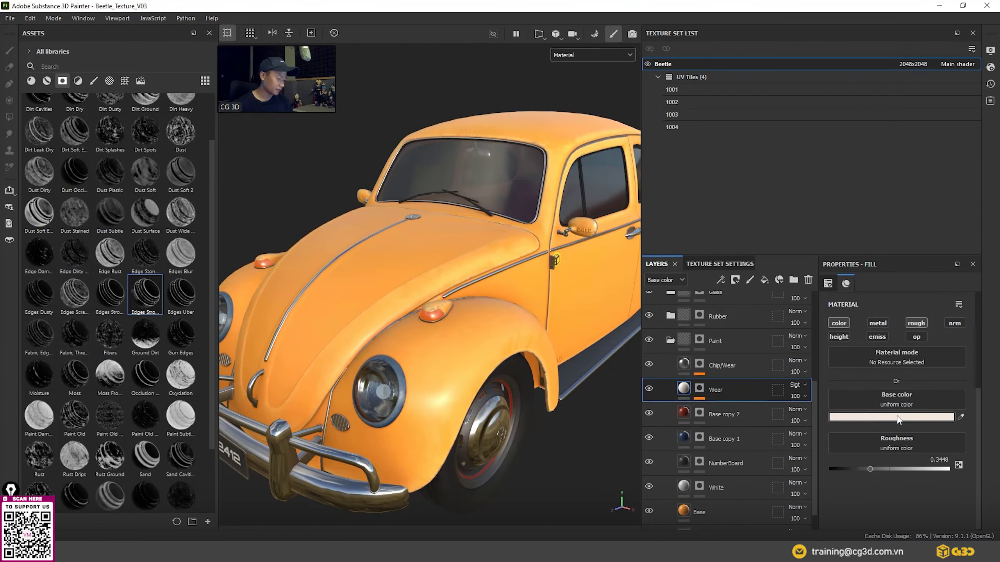
click(805, 395)
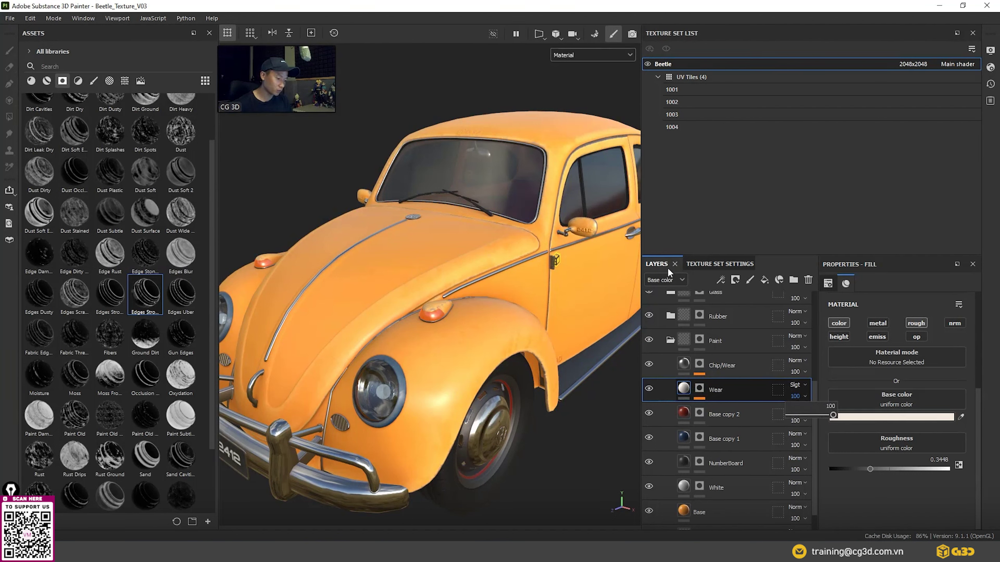
drag(832, 415, 819, 415)
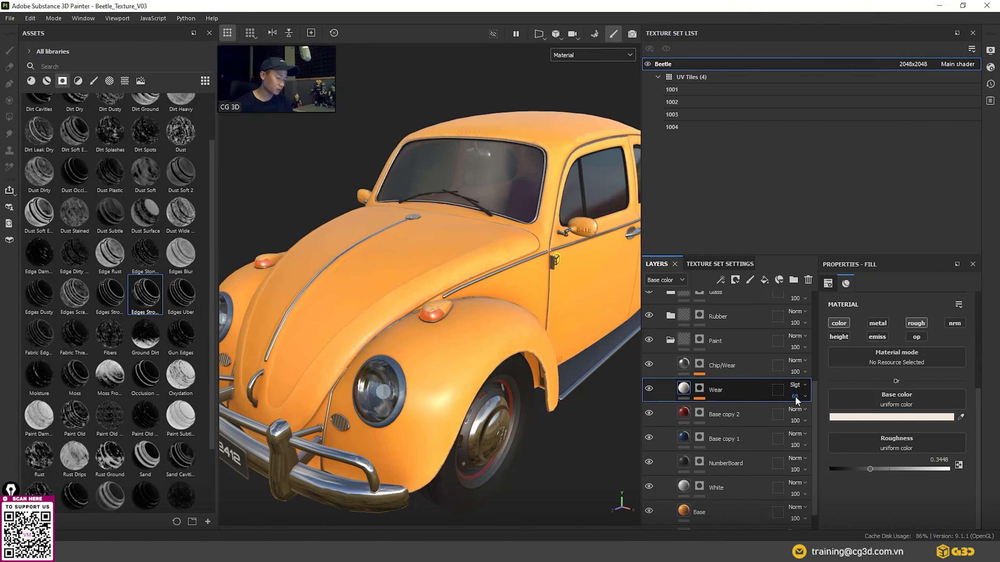
drag(642, 354, 701, 354)
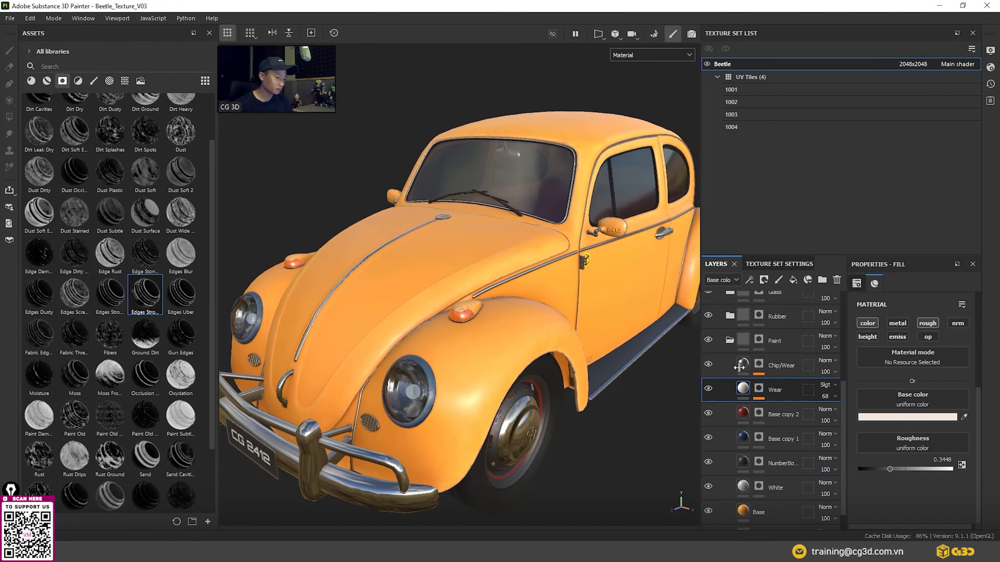
drag(217, 341, 197, 341)
click(10, 17)
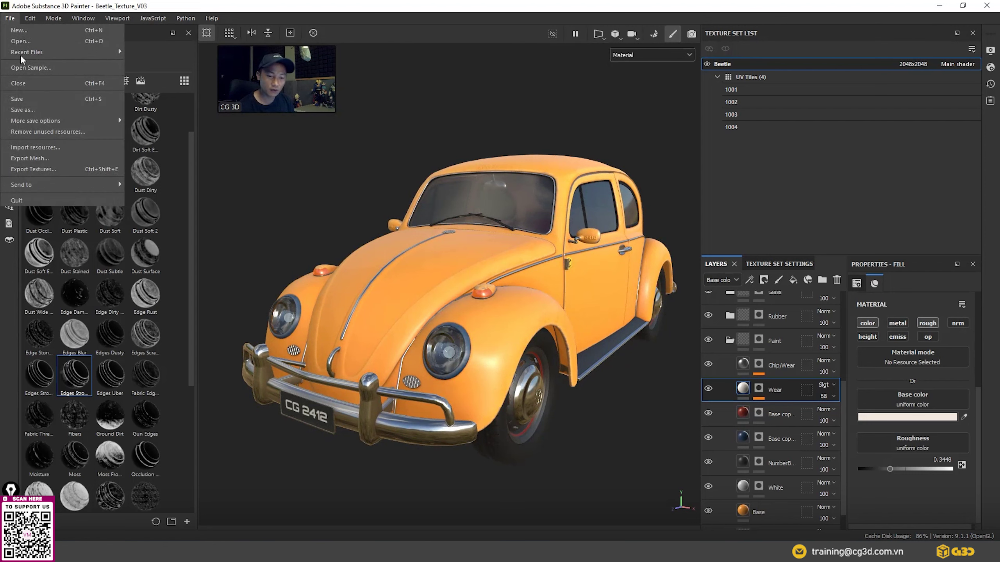
- Save the project as Beetle_Texture_V04, next to the earlier V03 version
click(39, 109)
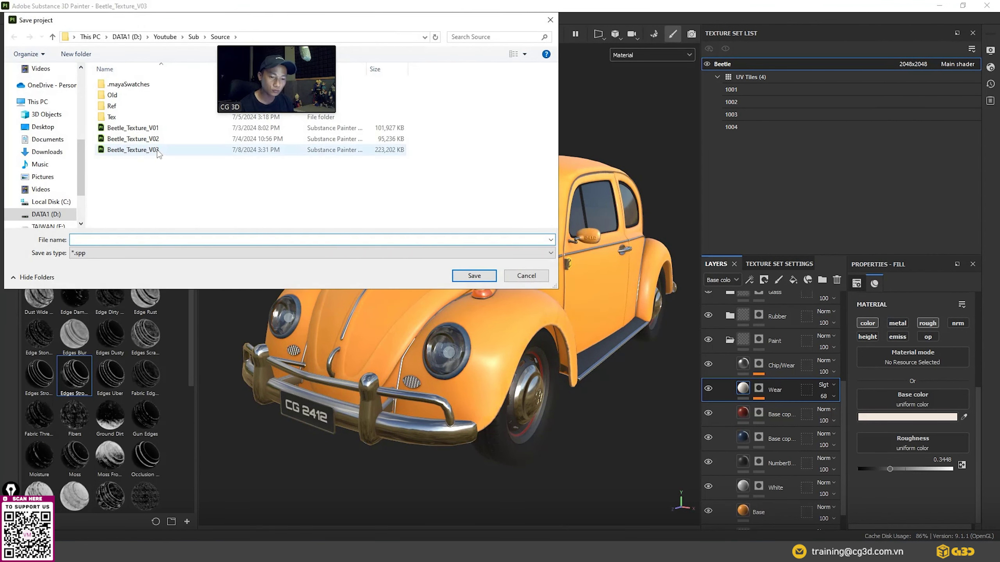
click(153, 150)
click(163, 240)
key(BackSpace)
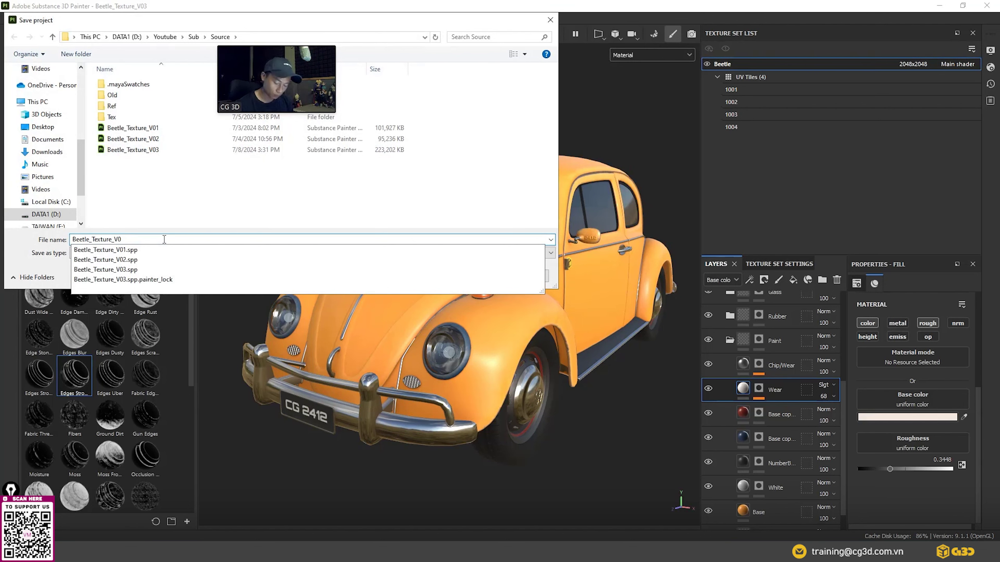
text(4)
click(476, 275)
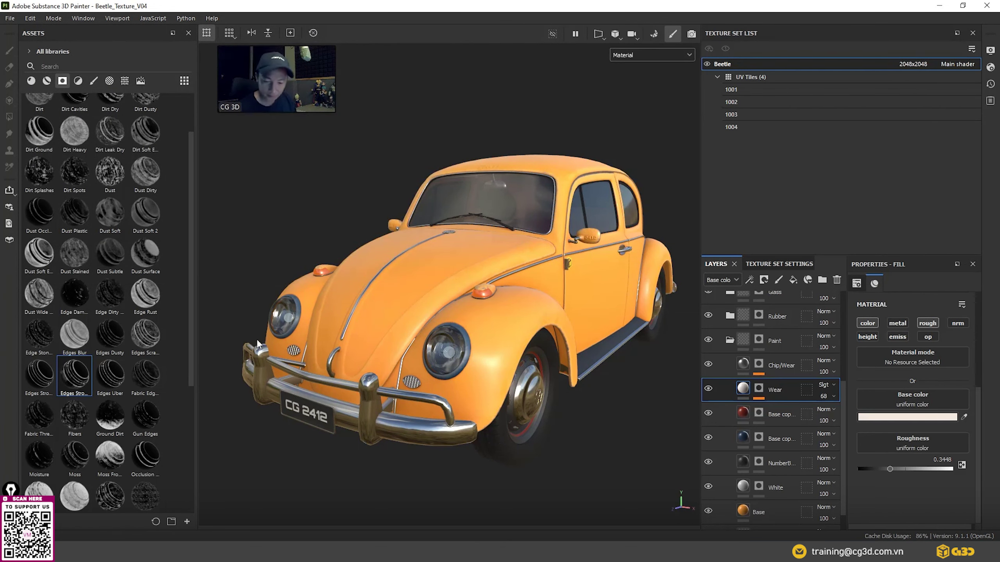
- Widen the asset library and orbit the car to show more of its side
drag(195, 325, 239, 319)
scroll(205, 313, up, 2)
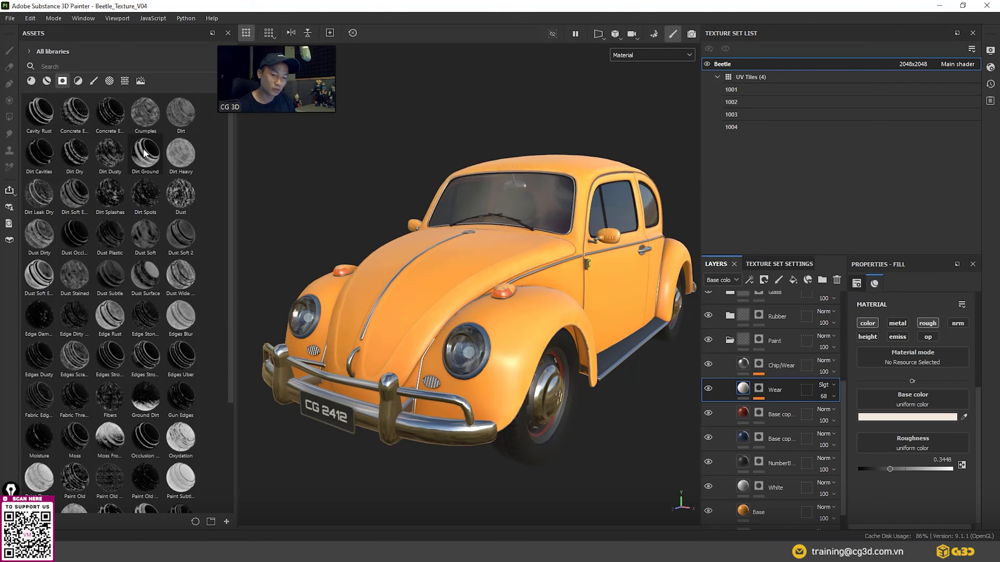
mouse_move(452, 378)
alt+mouse_down()
mouse_move(520, 394)
mouse_move(553, 419)
alt+mouse_up()
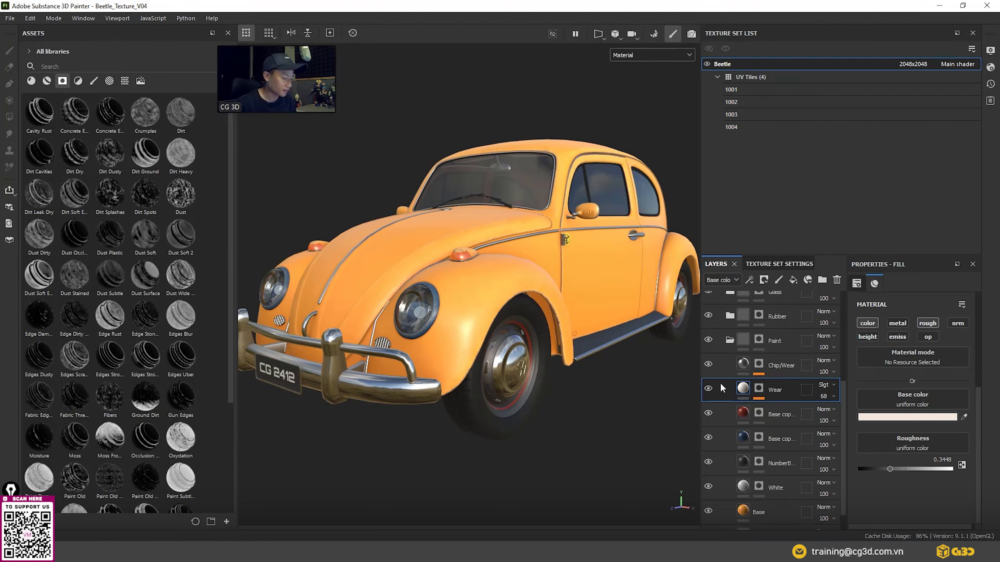
- Collapse the Paint folder and add Dirt Ground as a fill layer above ColorLight
click(730, 340)
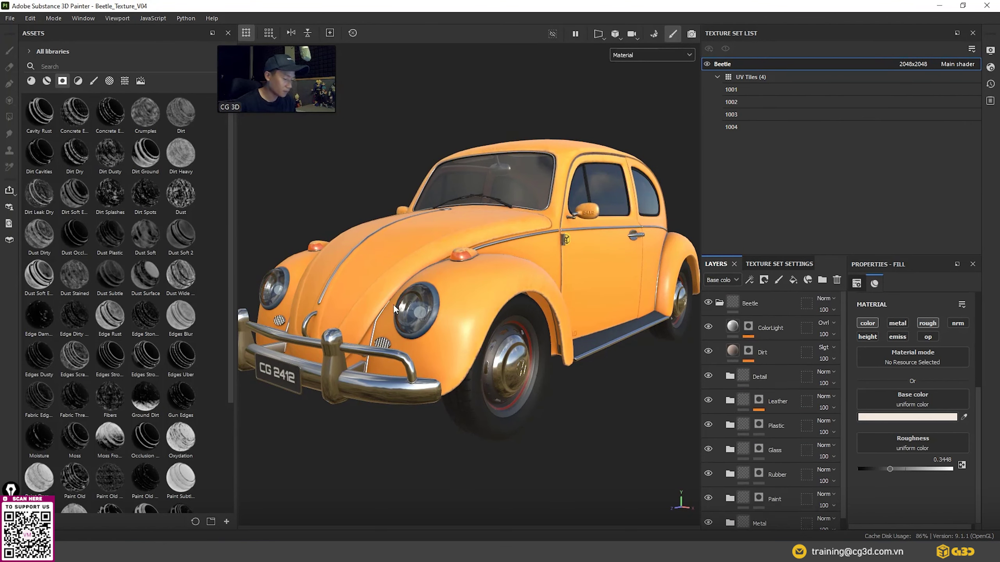
drag(145, 154, 771, 347)
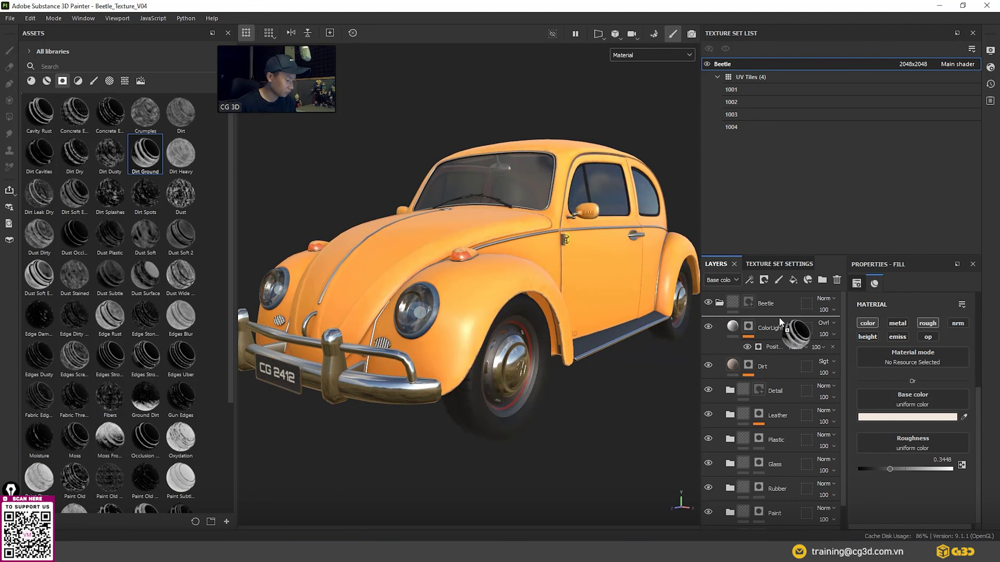
drag(771, 347, 780, 315)
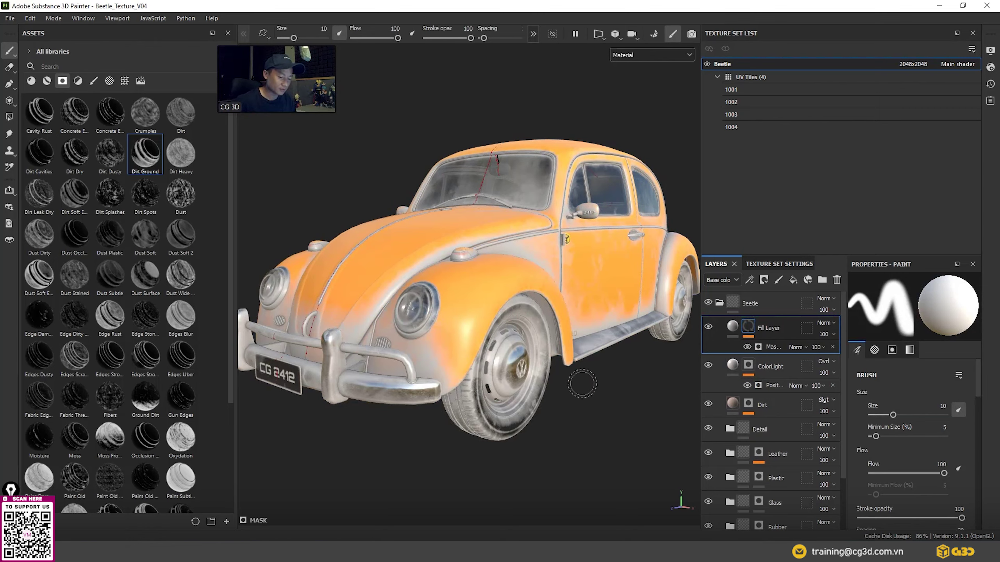
mouse_move(582, 384)
alt+mouse_down()
mouse_move(558, 403)
mouse_move(601, 339)
mouse_move(465, 382)
alt+mouse_up()
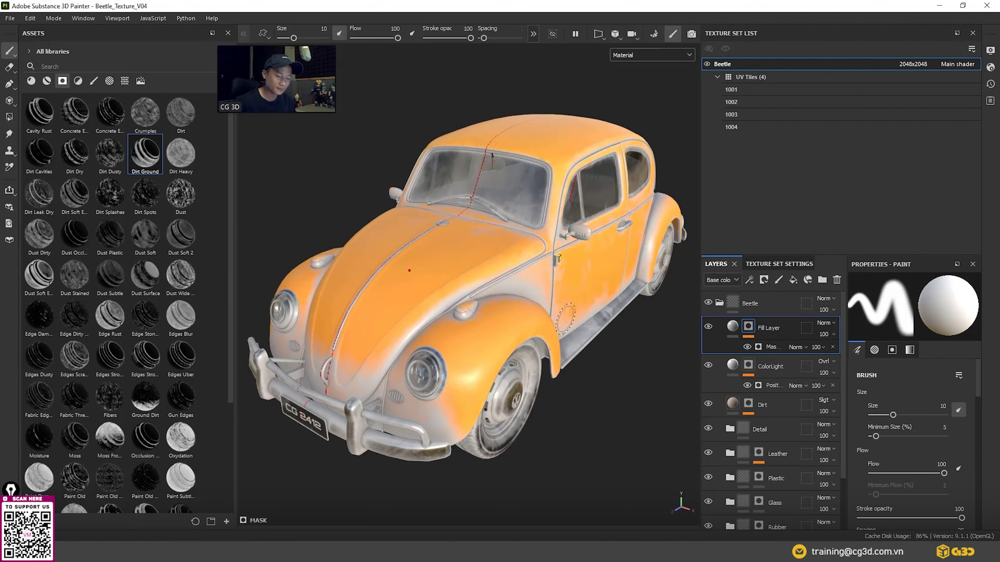
mouse_move(589, 388)
alt+mouse_down()
mouse_move(602, 402)
mouse_move(597, 419)
alt+mouse_up()
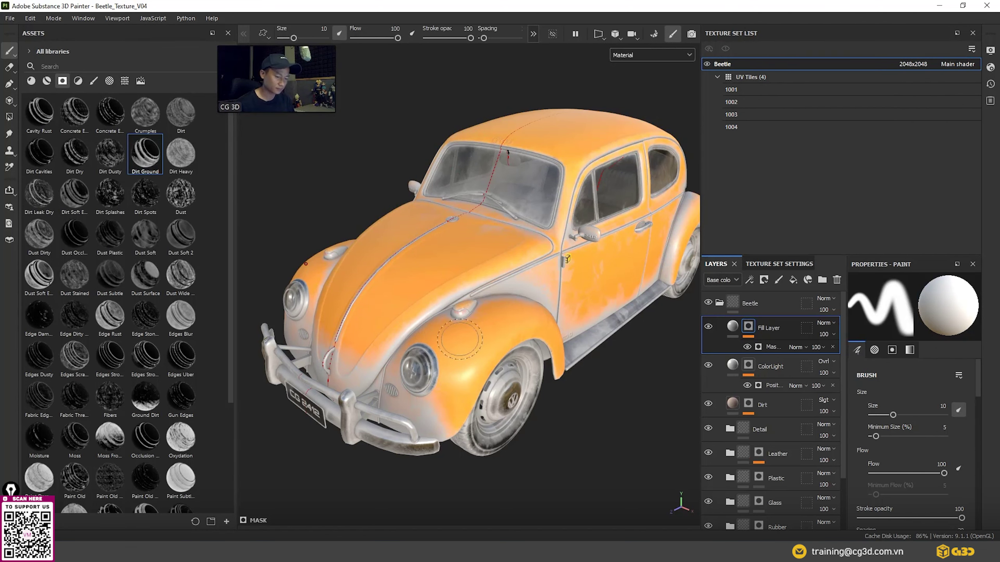
- Give the 3D view more room, orbit frontally, and reduce the brush size to about 2.4
drag(236, 279, 161, 274)
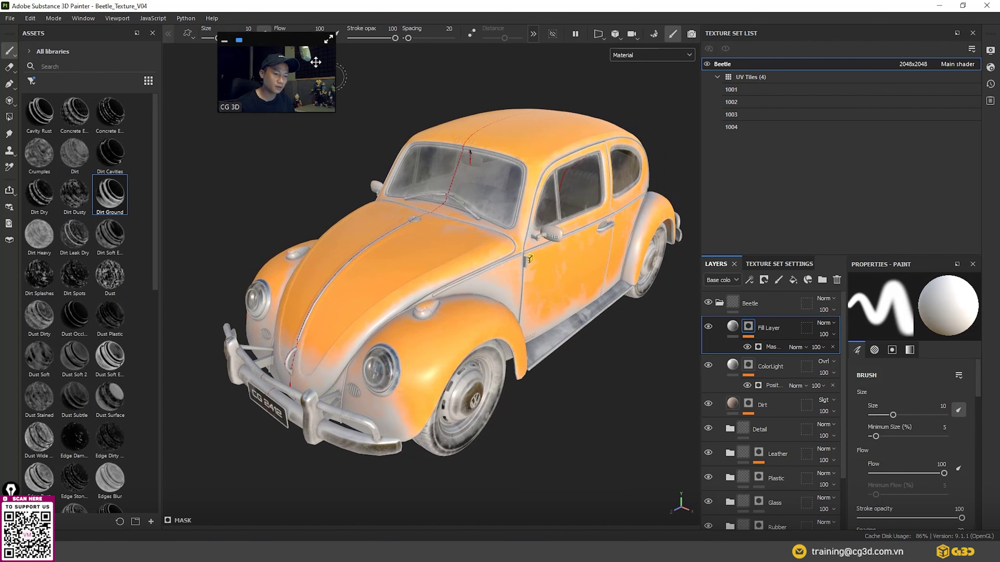
drag(316, 62, 248, 37)
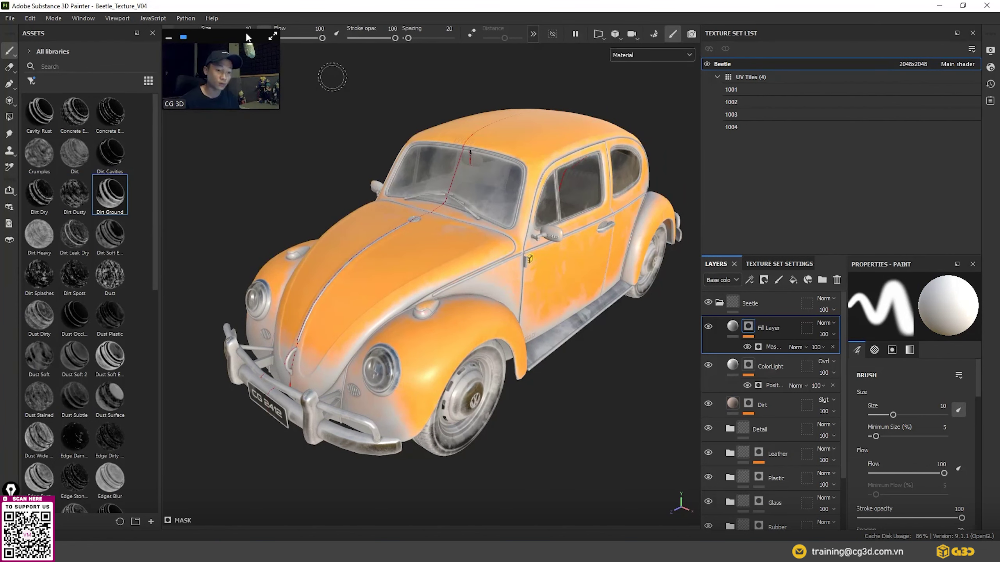
mouse_move(543, 492)
alt+mouse_down()
mouse_move(540, 420)
mouse_move(543, 440)
alt+mouse_up()
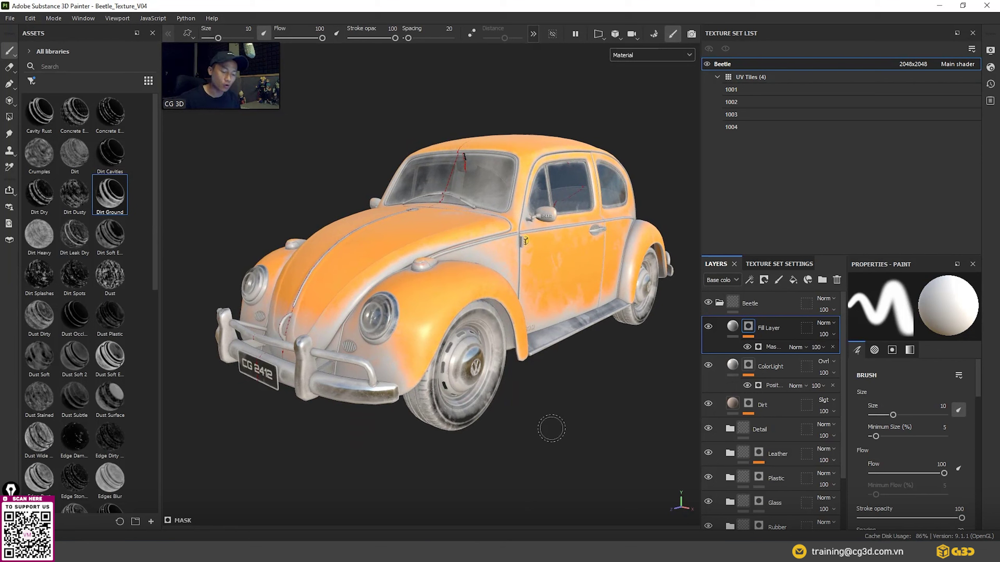
alt+drag(606, 401, 586, 397)
ctrl+right_drag(587, 398, 584, 388)
- Rename the new masked fill layer above ColorLight to Dirt_Ground
double_click(766, 328)
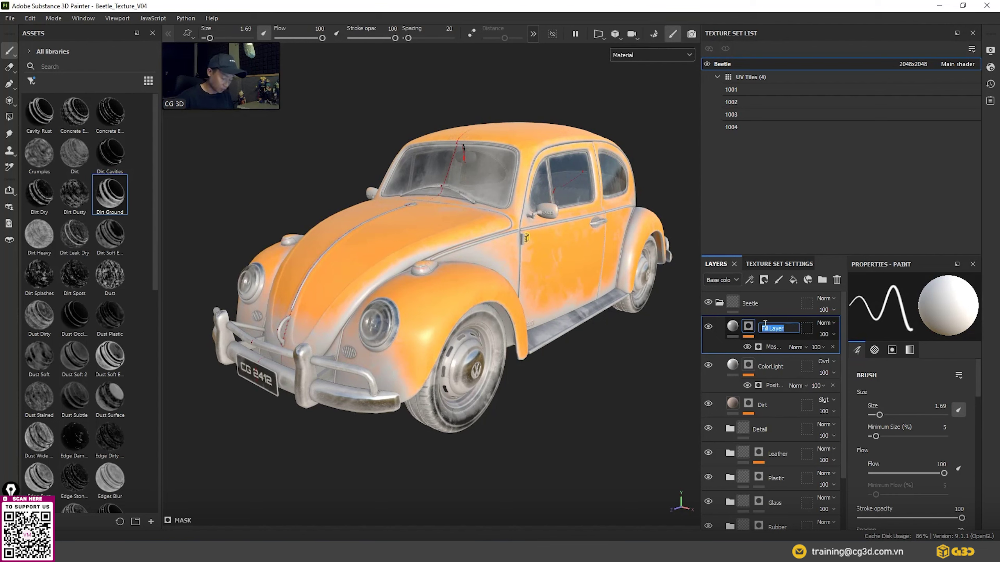
text(GroundDi)
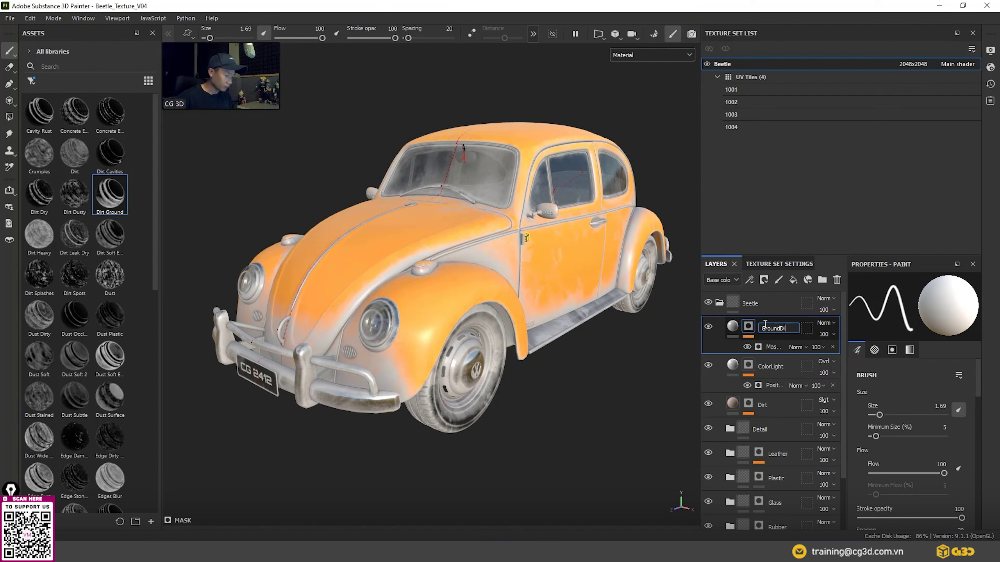
text(B)
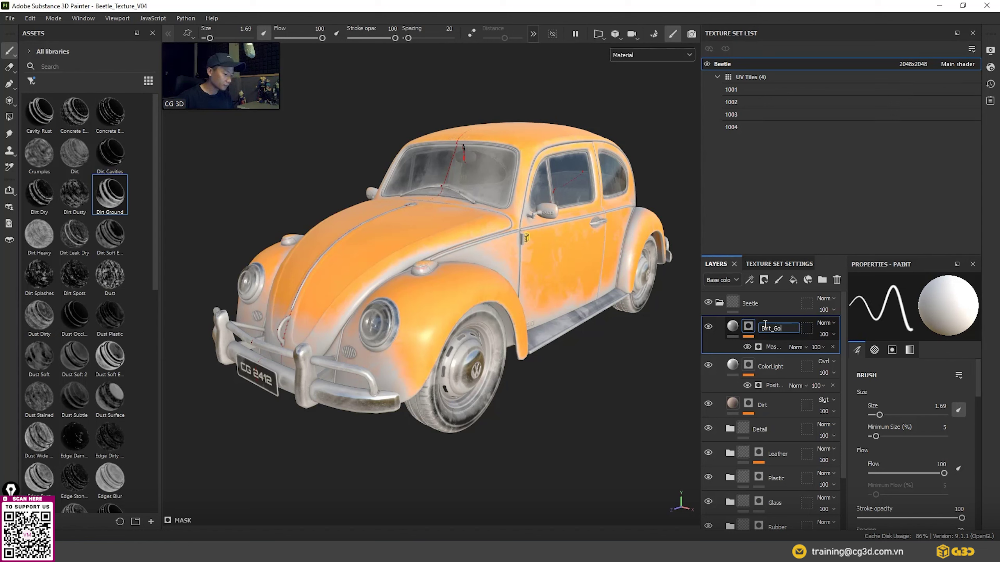
text(o)
text(und)
key(Return)
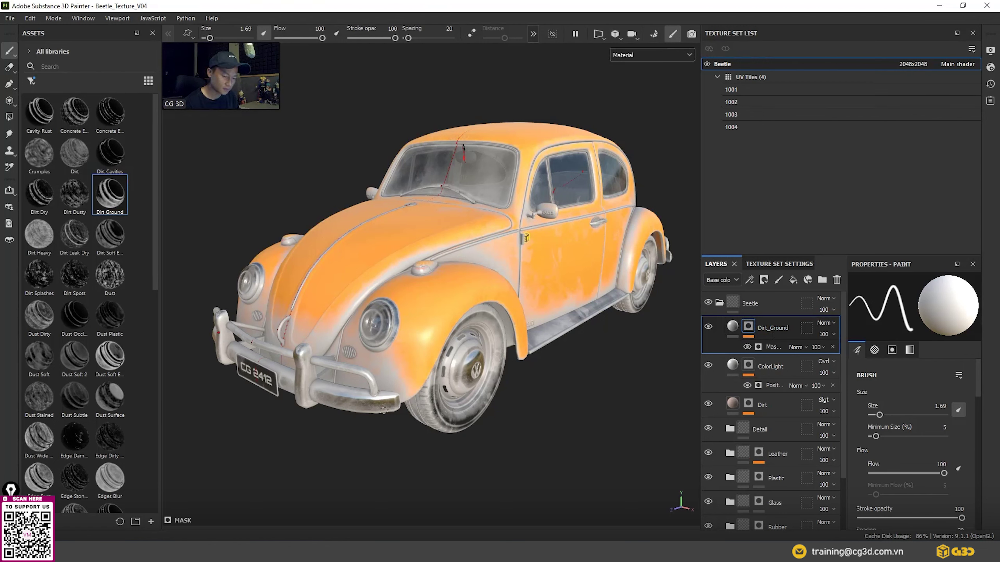
- Select the Dirt_Ground mask builder and enlarge the layer list and Properties panels
click(771, 347)
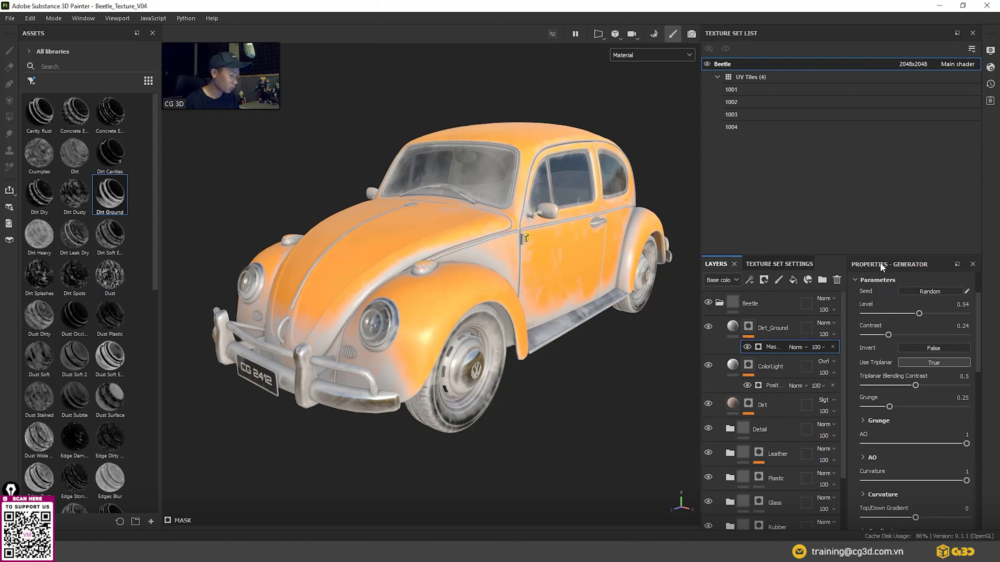
drag(904, 255, 892, 133)
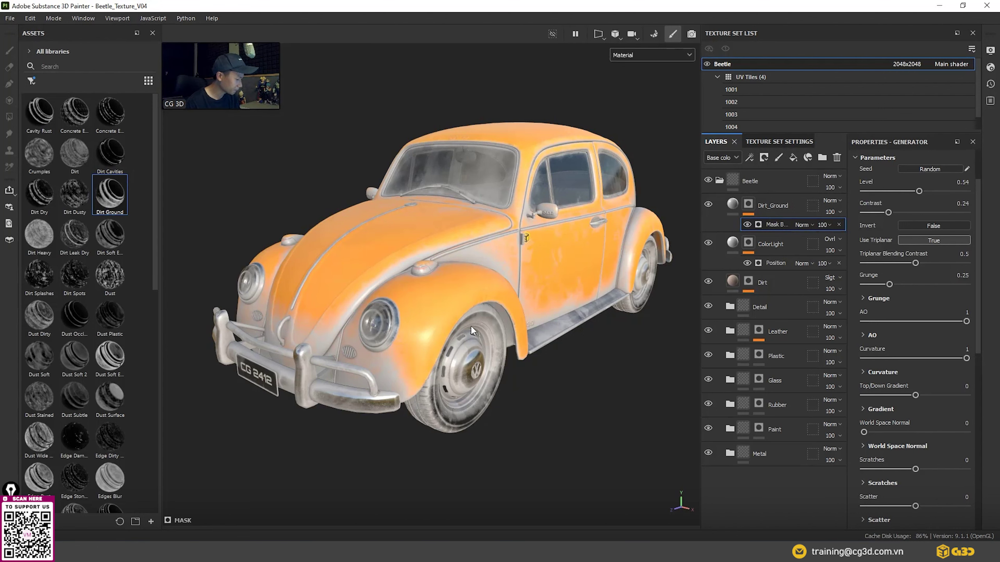
drag(700, 341, 671, 341)
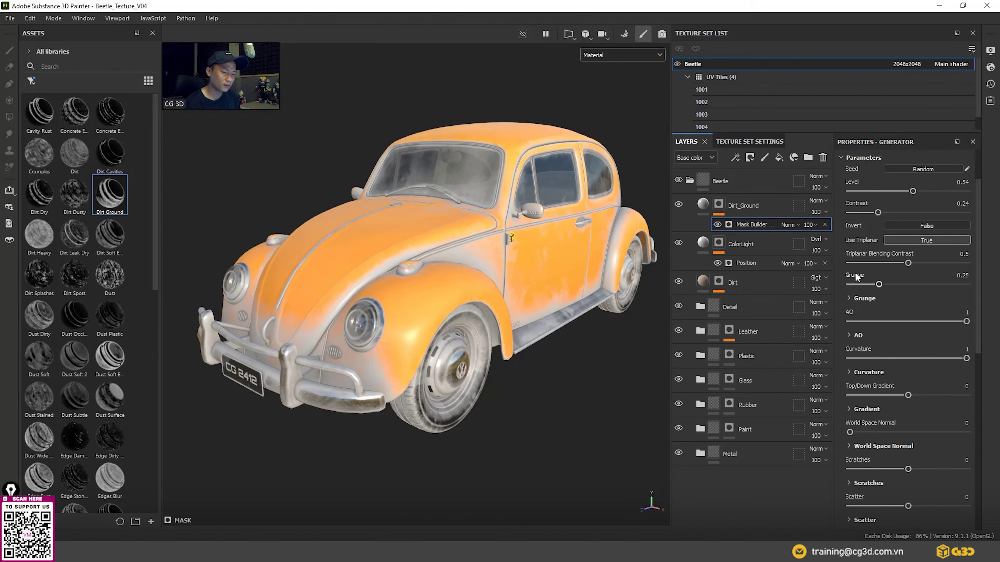
- Set the Dirt_Ground mask's Top/Down Gradient to -0.98 to push dirt toward the bottom
alt+drag(582, 223, 550, 157)
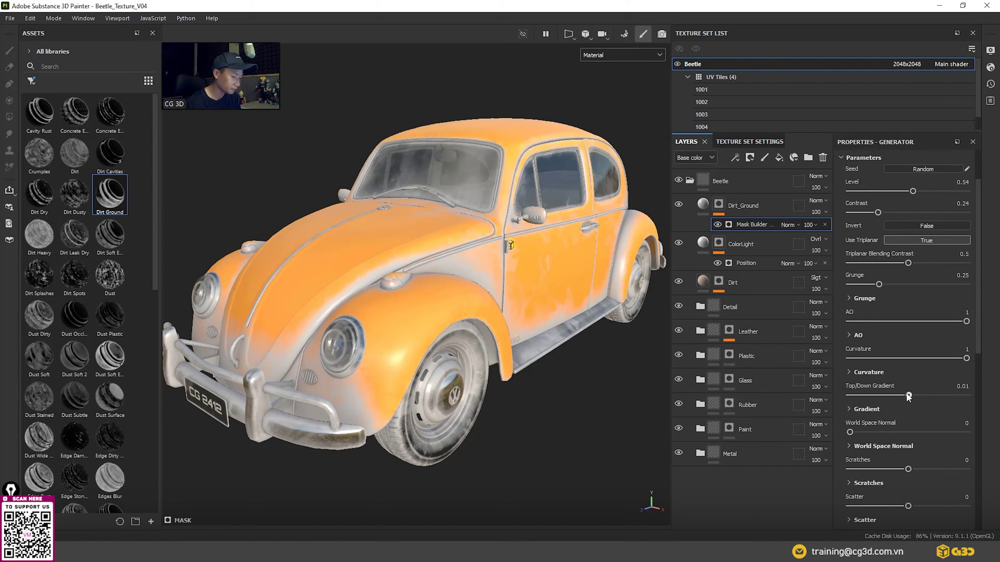
drag(908, 395, 852, 395)
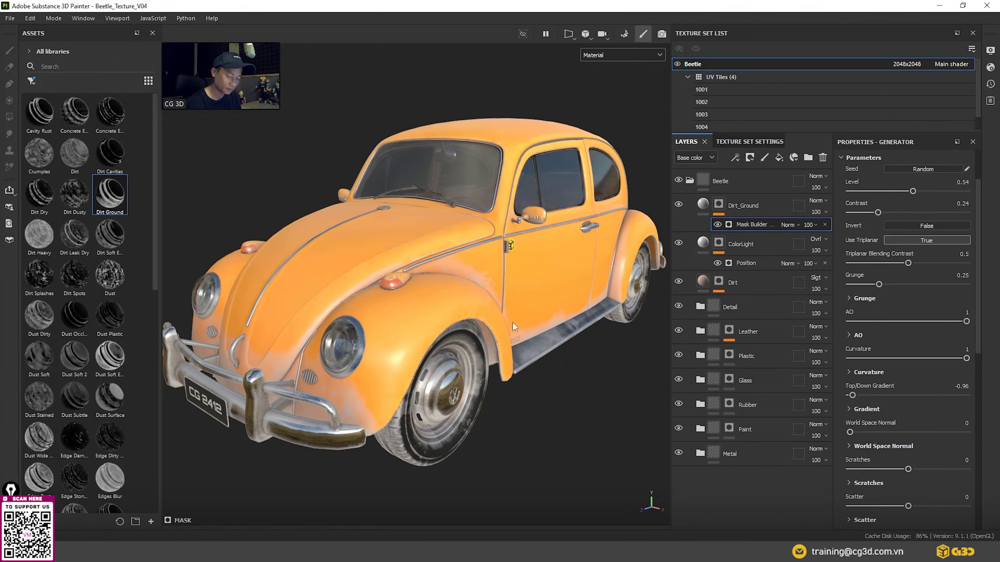
drag(852, 395, 851, 395)
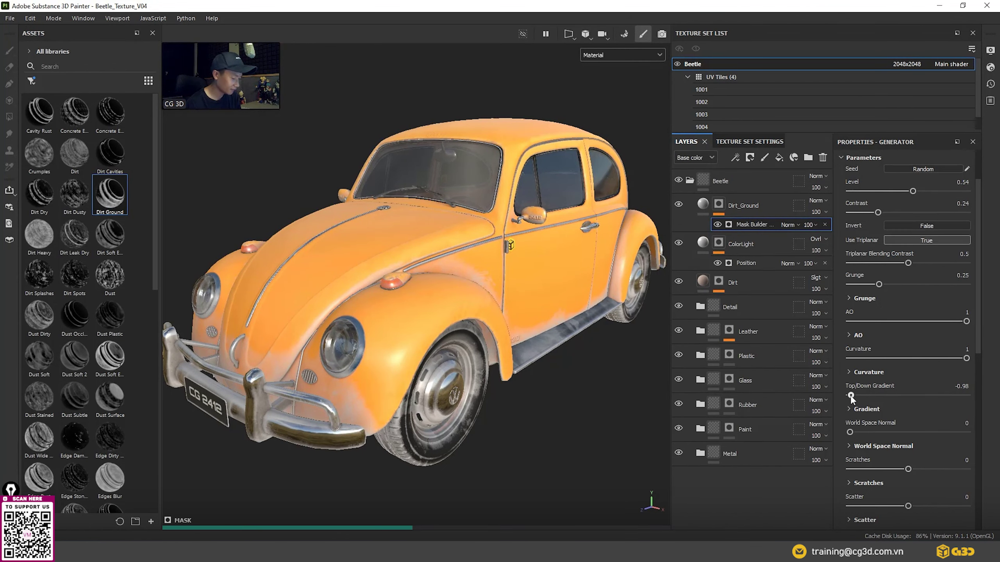
mouse_move(559, 389)
alt+mouse_down()
mouse_move(557, 368)
mouse_move(570, 363)
alt+mouse_up()
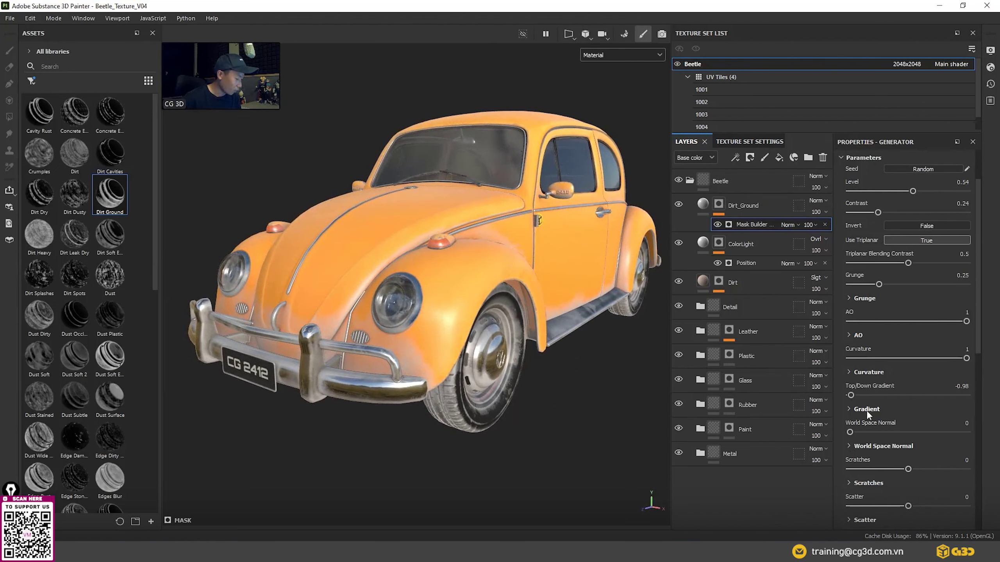
- Expand the Gradient settings and set the Range to 0.56
click(849, 409)
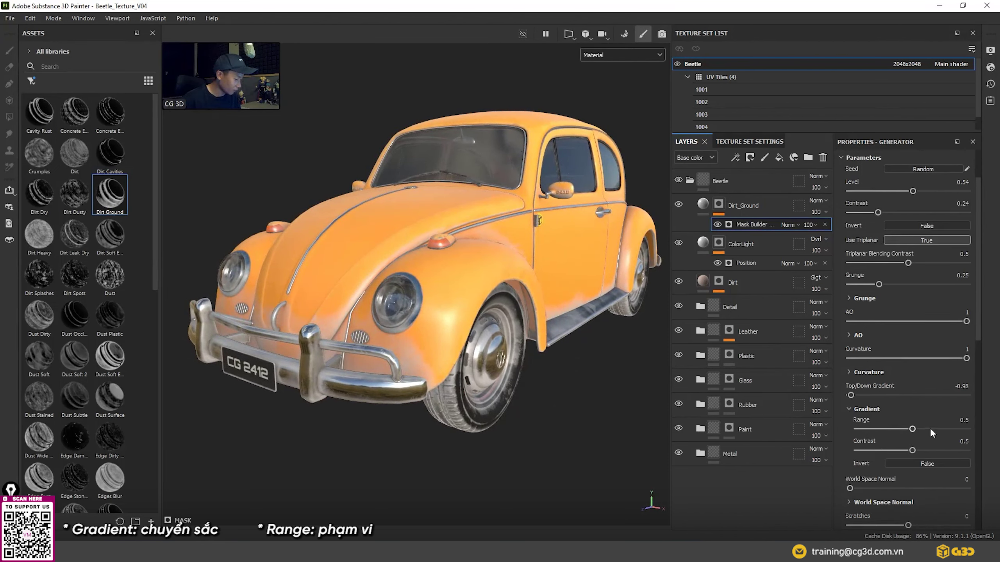
drag(912, 428, 918, 429)
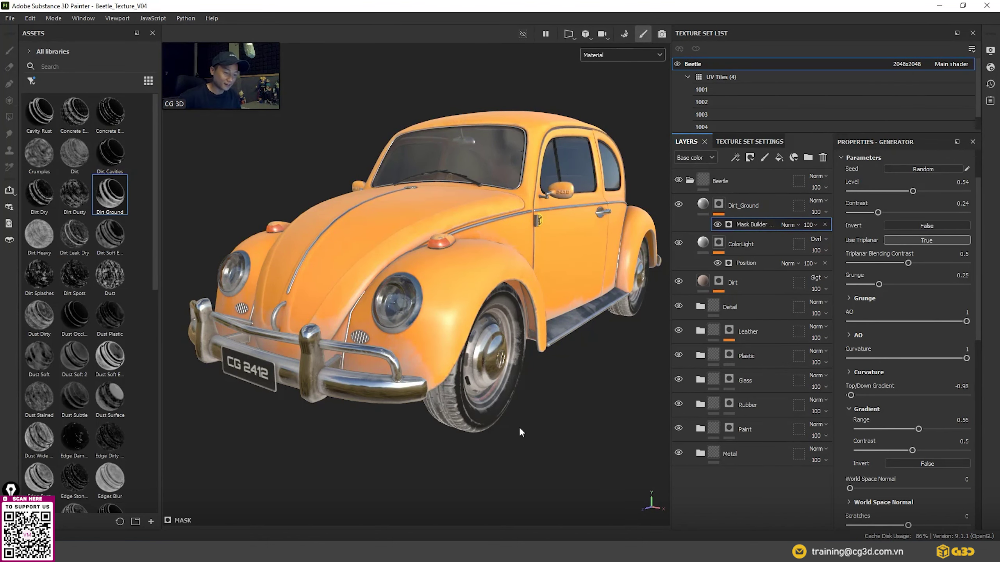
mouse_move(519, 426)
alt+mouse_down()
mouse_move(511, 422)
mouse_move(598, 440)
mouse_move(544, 426)
mouse_move(609, 411)
mouse_move(552, 431)
mouse_move(597, 436)
alt+mouse_up()
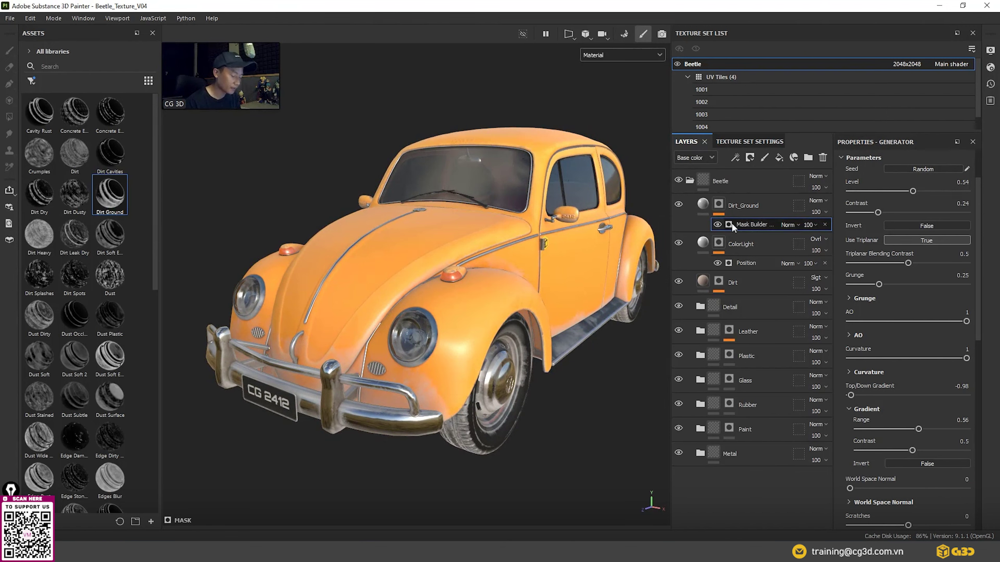
- Turn off the metal channel on the Dirt_Ground fill so it affects only colour and roughness
click(703, 203)
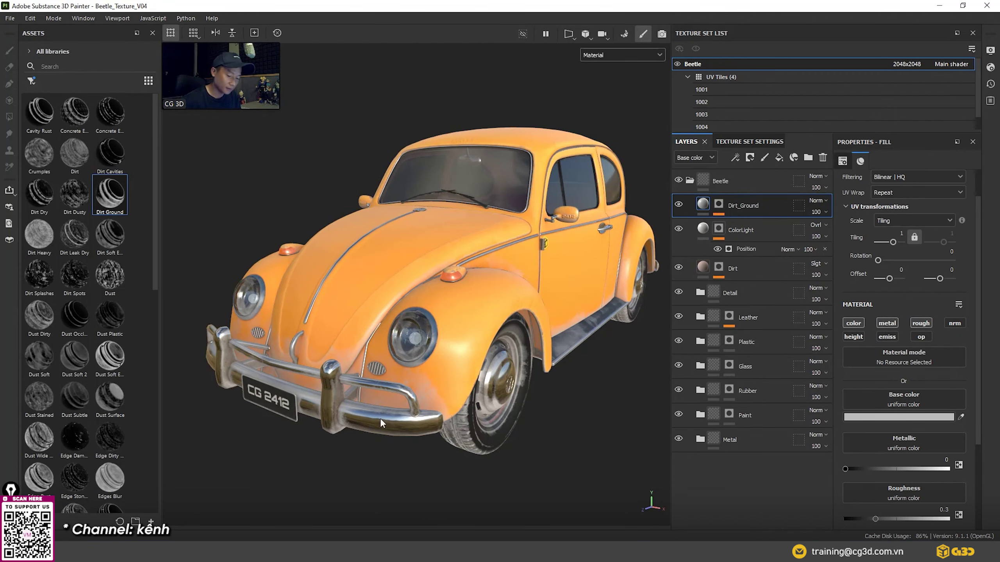
scroll(380, 418, up, 3)
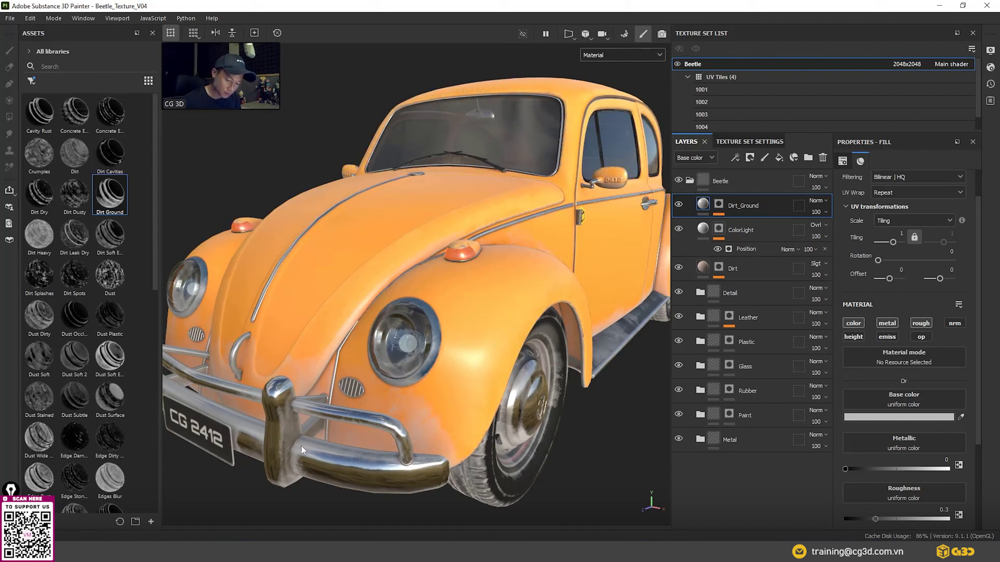
click(887, 323)
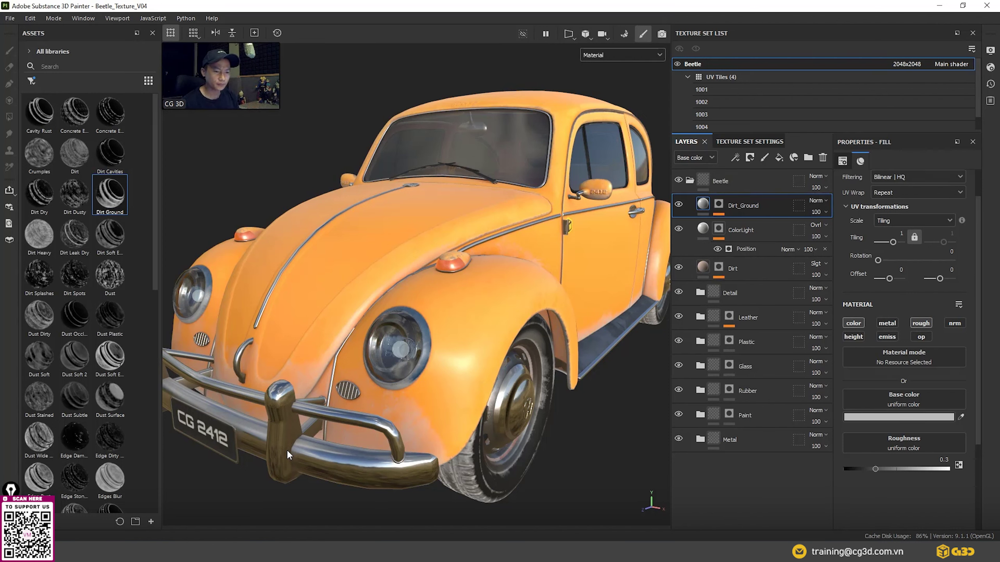
- Re-enable the metal channel on Dirt_Ground at metallic 0, then inspect the front fender and side
click(887, 323)
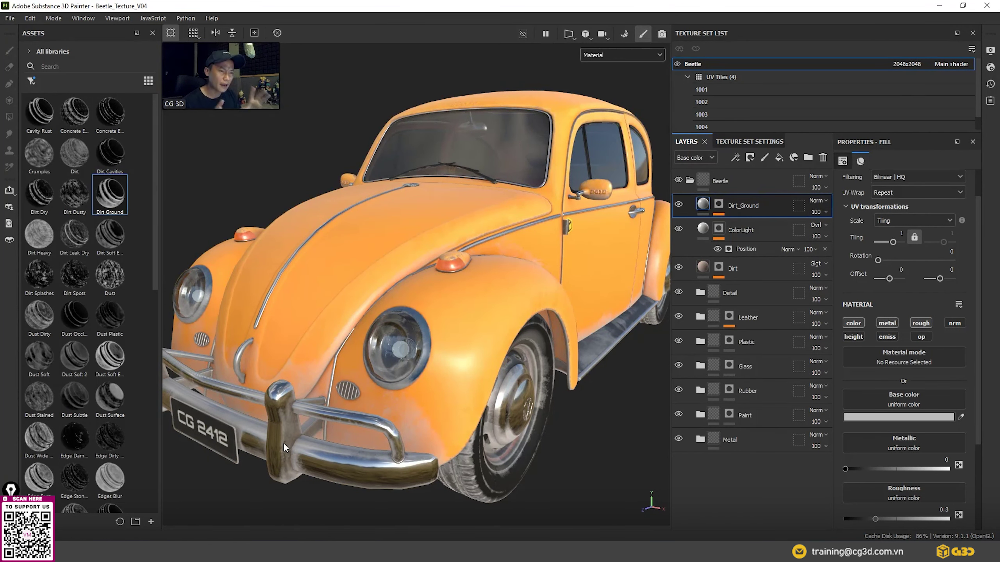
alt+drag(526, 373, 540, 258)
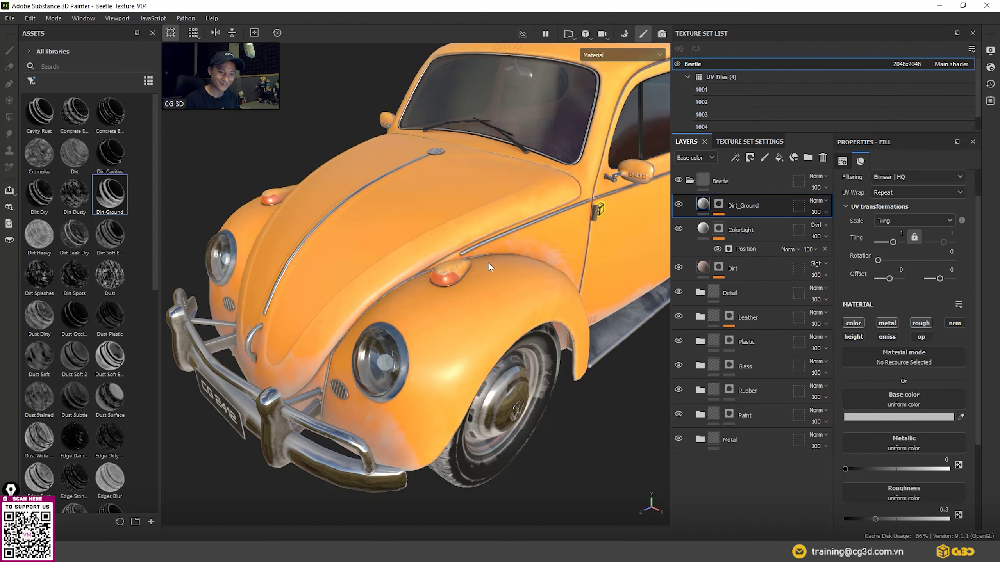
scroll(535, 398, down, 3)
scroll(515, 434, down, 5)
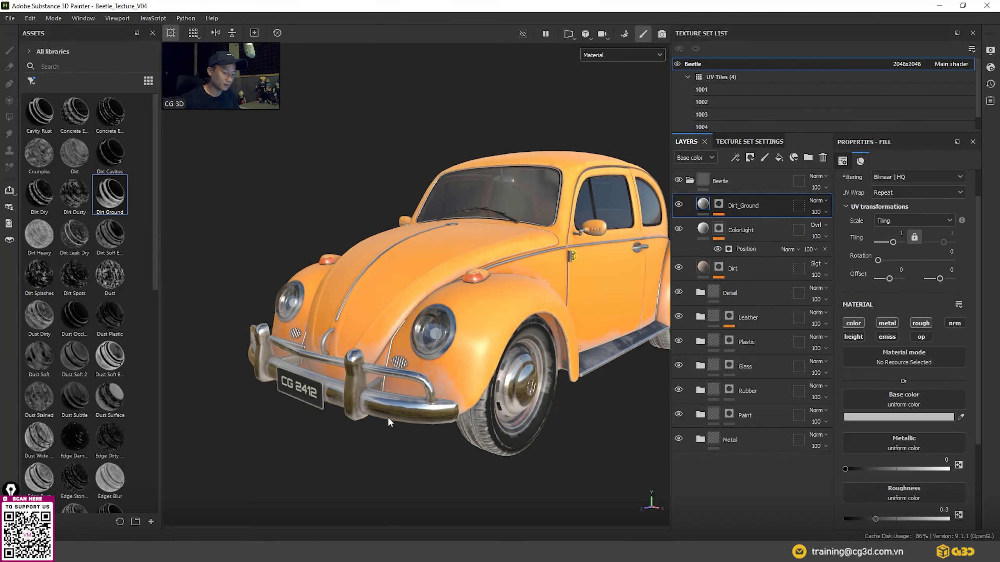
mouse_move(389, 421)
alt+mouse_down()
mouse_move(518, 472)
mouse_move(559, 432)
alt+mouse_up()
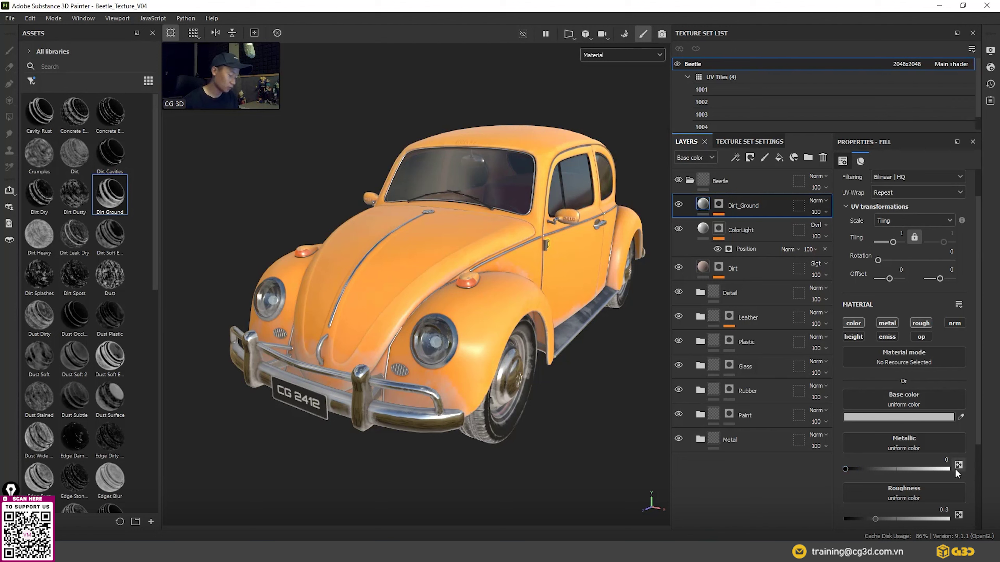
- Set Dirt_Ground's Metallic slider back to 0 after briefly raising it, then inspect the body
drag(846, 469, 878, 468)
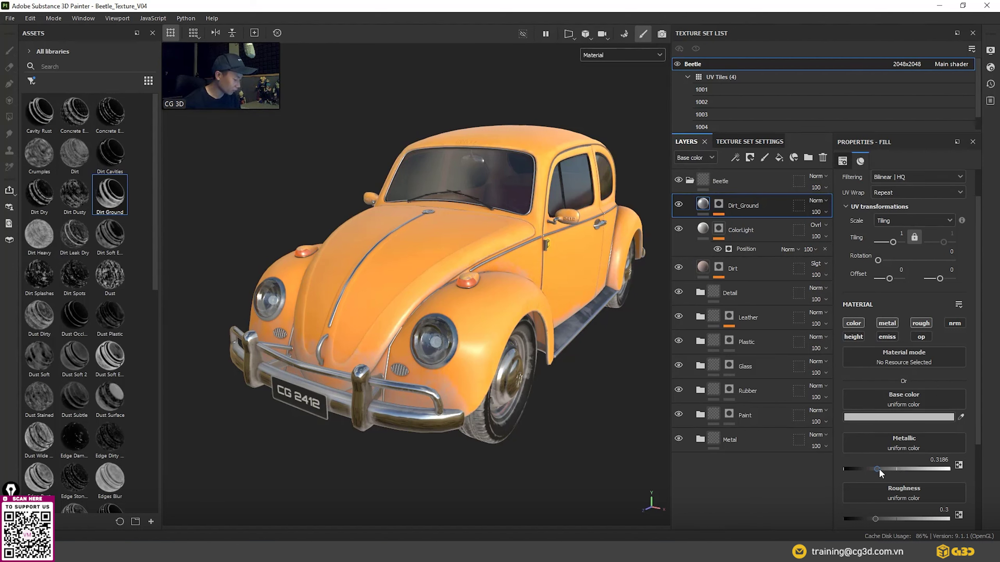
drag(878, 469, 844, 470)
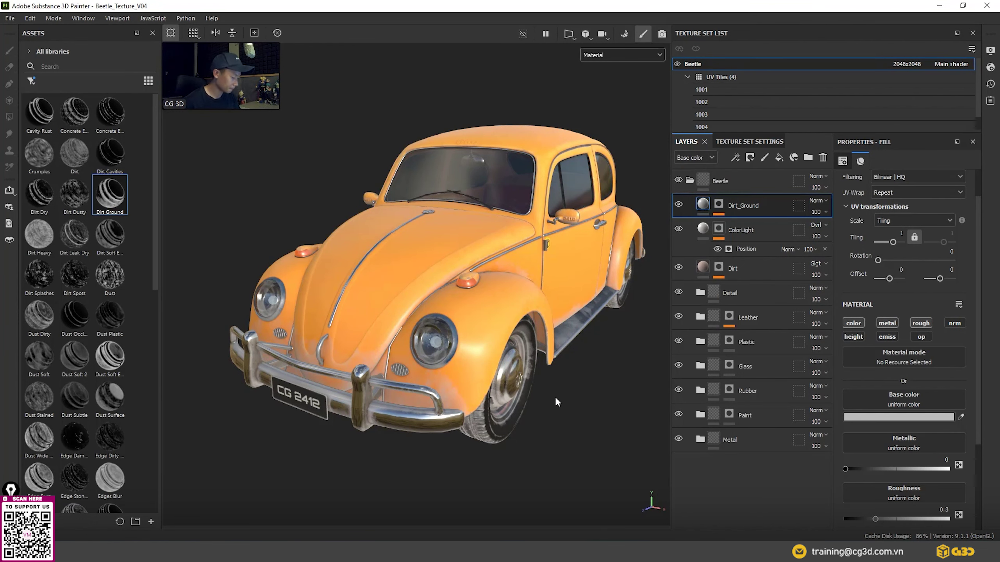
alt+drag(539, 438, 597, 436)
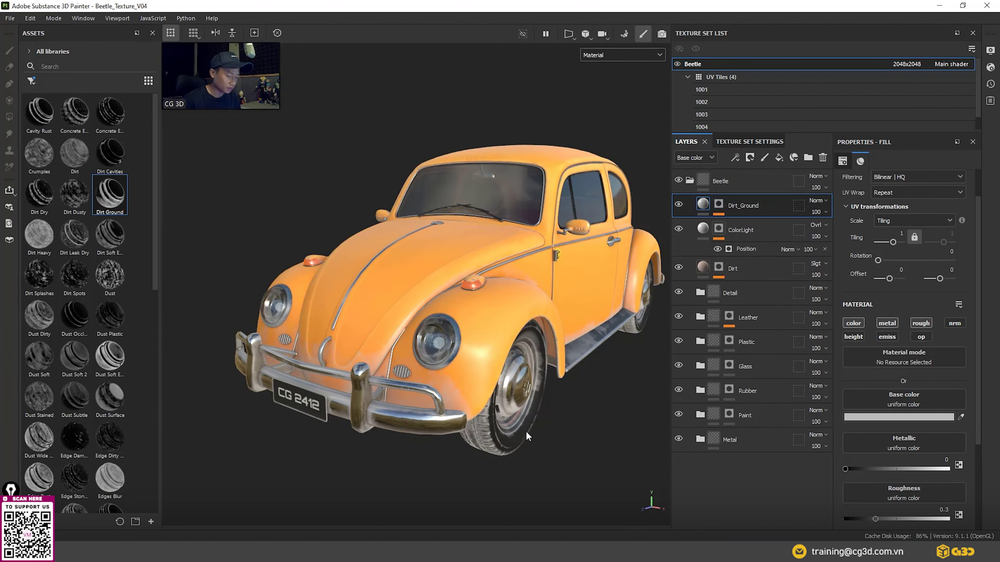
- Switch Dirt_Ground to Soft light blending and give it a dark brown base colour
scroll(527, 432, up, 3)
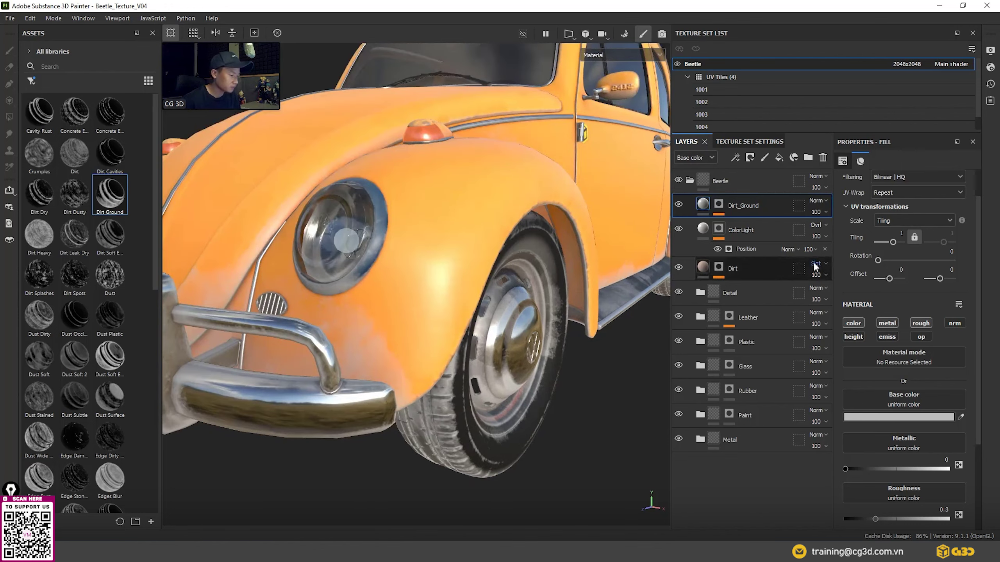
scroll(466, 348, down, 3)
click(820, 200)
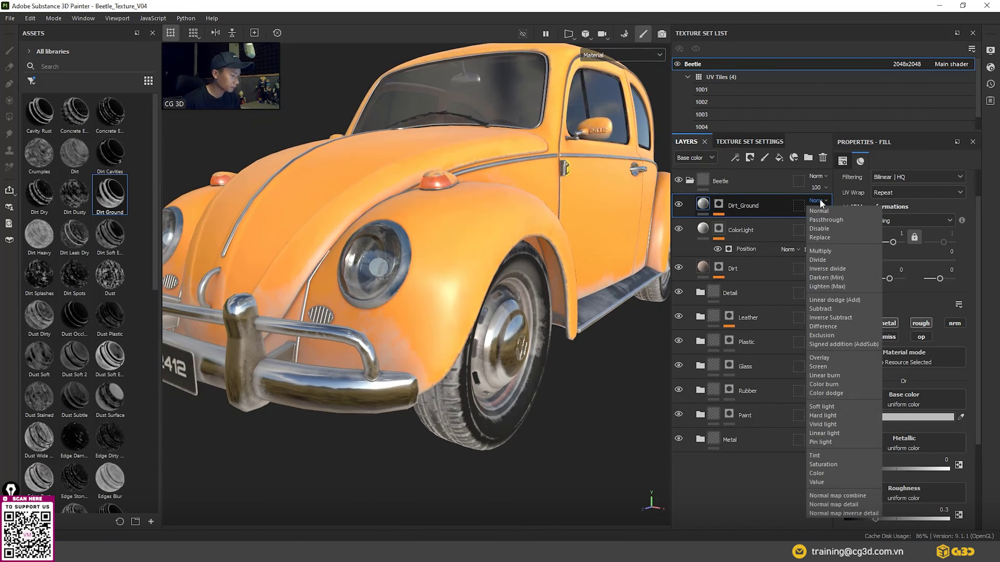
click(840, 407)
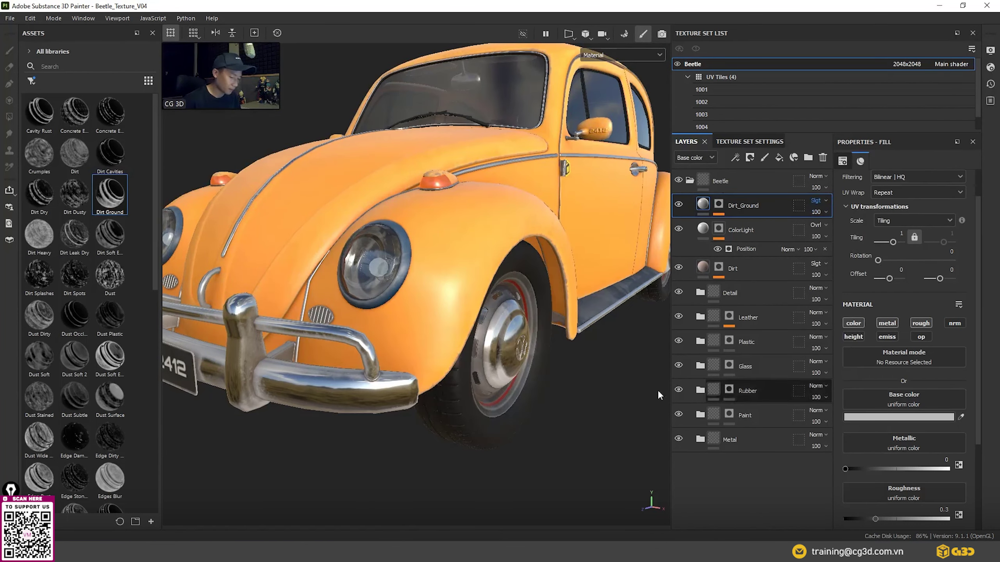
scroll(498, 359, down, 2)
click(866, 417)
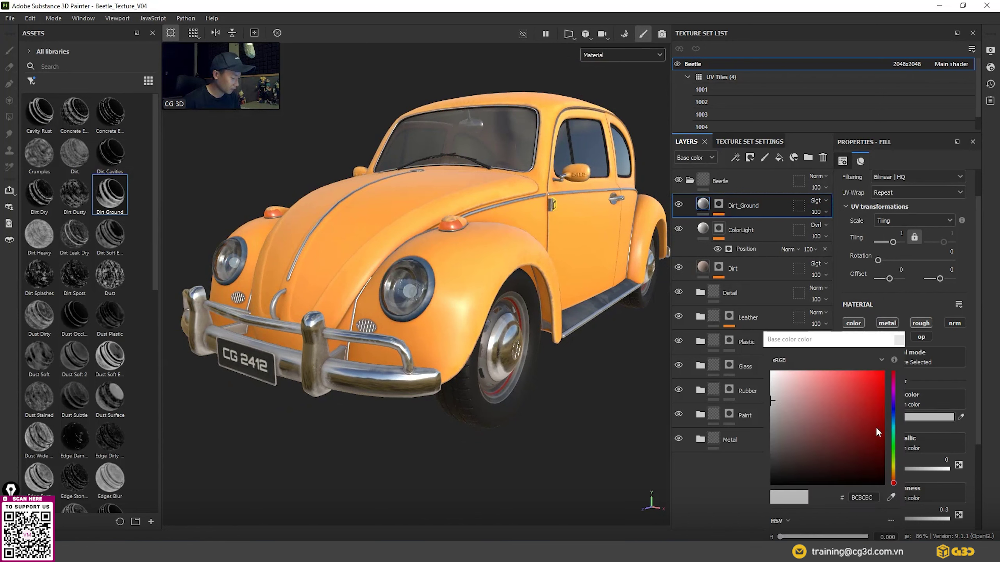
drag(895, 486, 893, 478)
drag(805, 424, 834, 458)
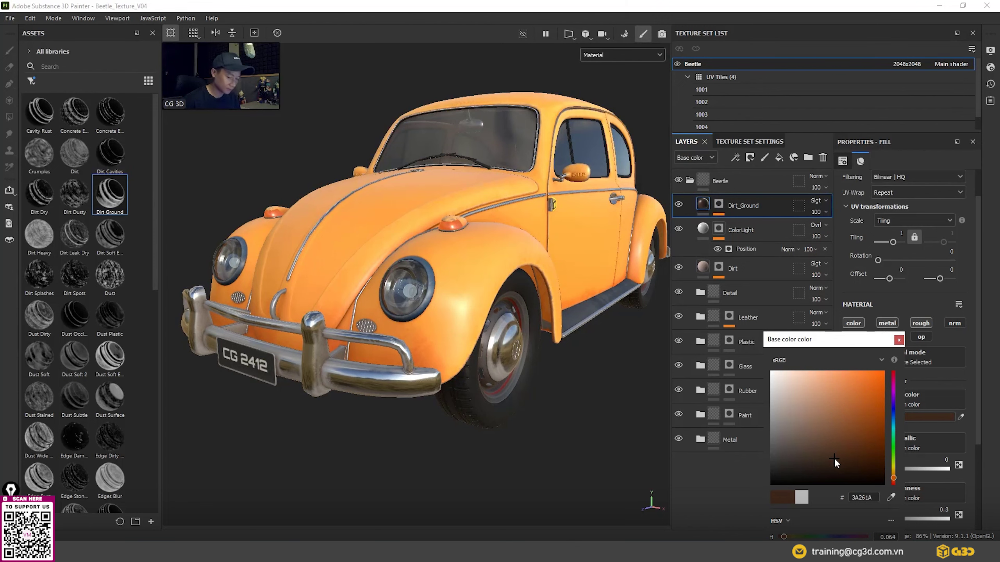
click(898, 340)
- Return Dirt_Ground to Normal blending and check the bumper and plate area
mouse_move(613, 440)
alt+mouse_down()
mouse_move(452, 407)
mouse_move(313, 406)
alt+mouse_up()
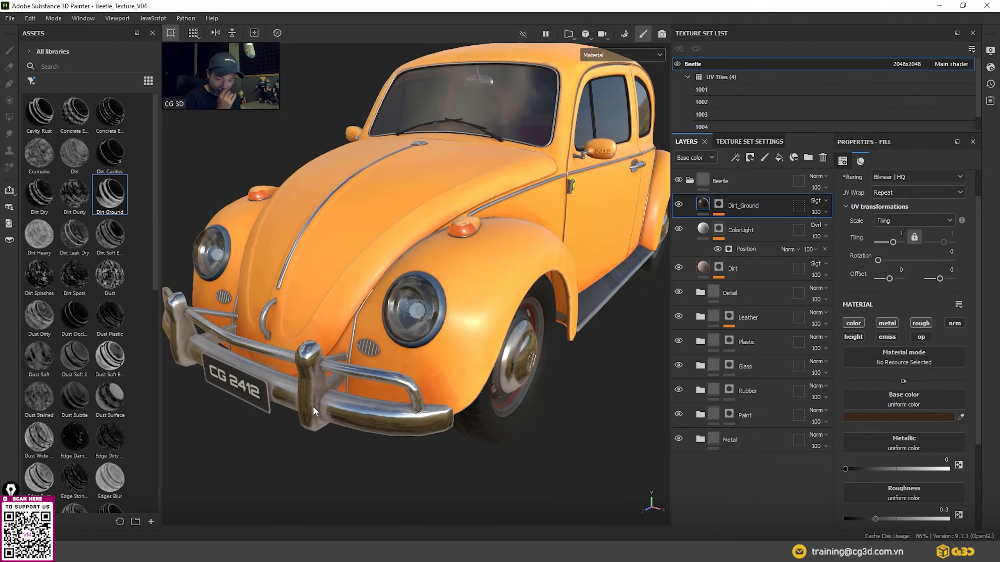
click(824, 200)
click(833, 210)
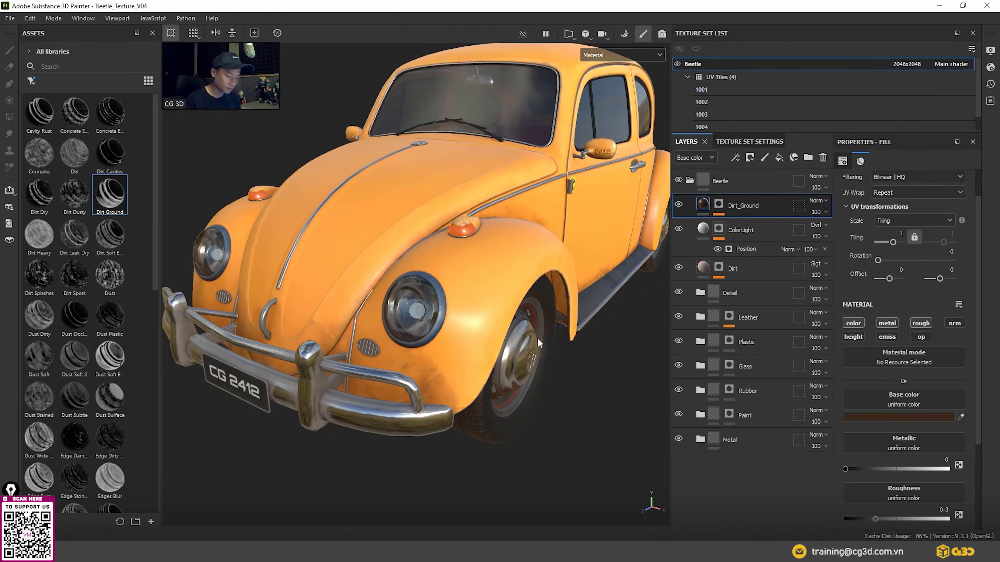
mouse_move(552, 332)
alt+mouse_down()
mouse_move(567, 385)
mouse_move(389, 416)
alt+mouse_up()
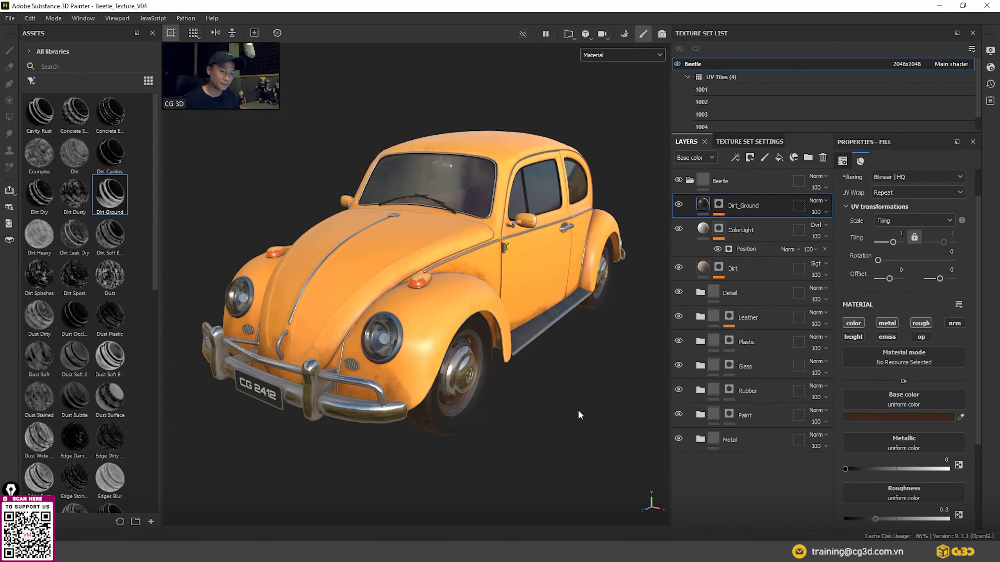
scroll(374, 429, up, 5)
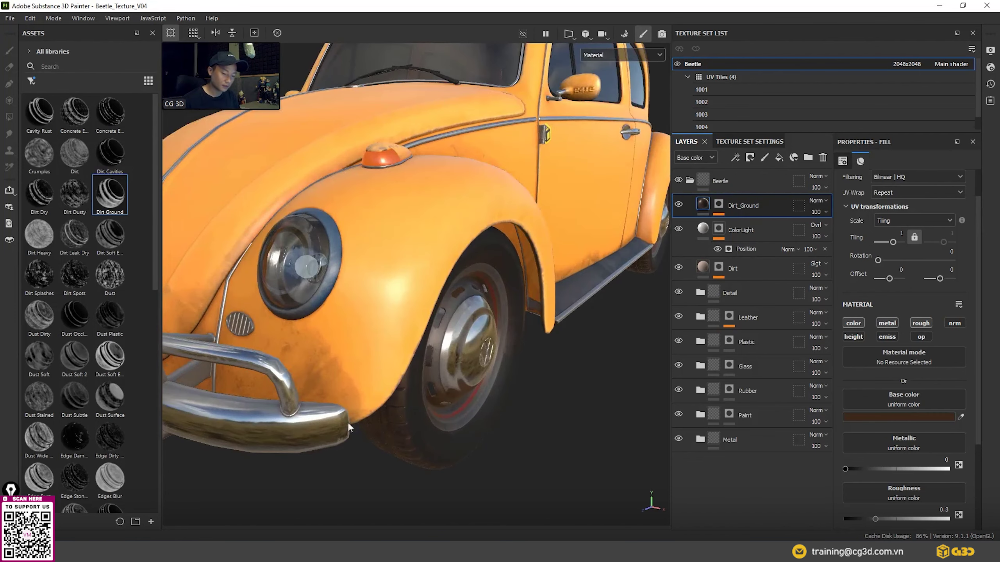
scroll(382, 405, down, 5)
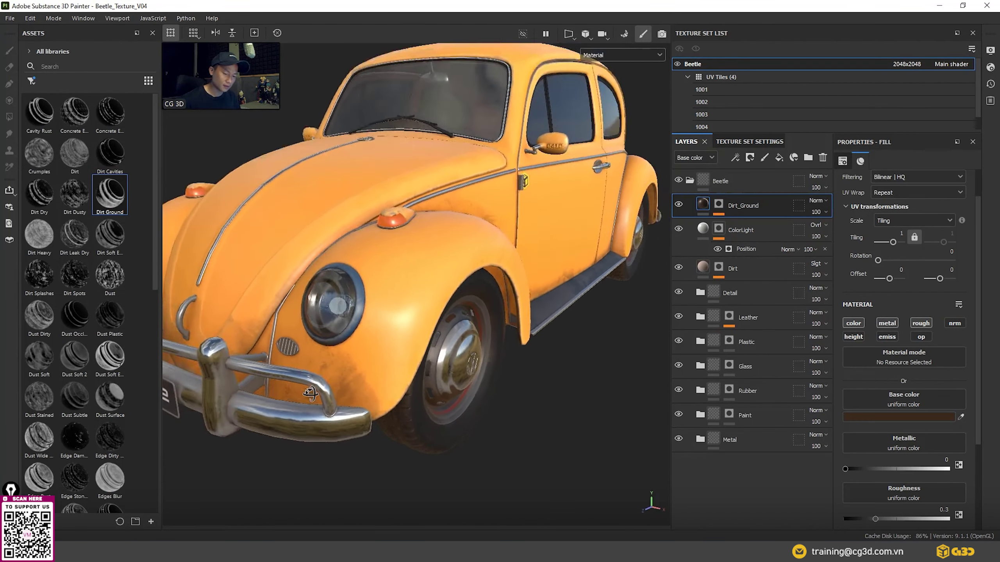
scroll(309, 395, up, 5)
alt+drag(309, 394, 413, 393)
- Lighten the dirt base colour to a muted greyish brown and view the whole Beetle
click(886, 414)
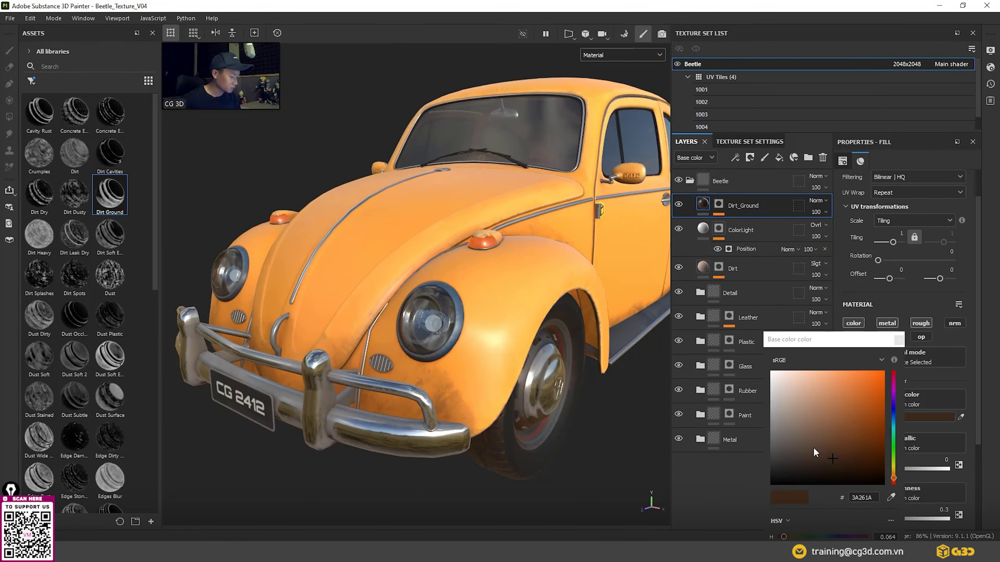
drag(831, 458, 805, 439)
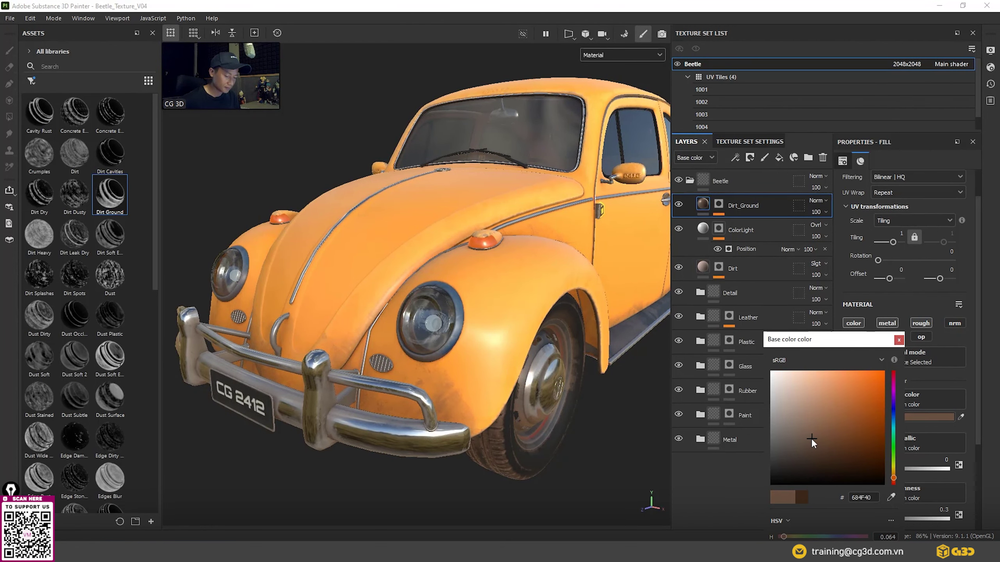
click(898, 340)
scroll(512, 417, down, 3)
alt+drag(496, 408, 518, 413)
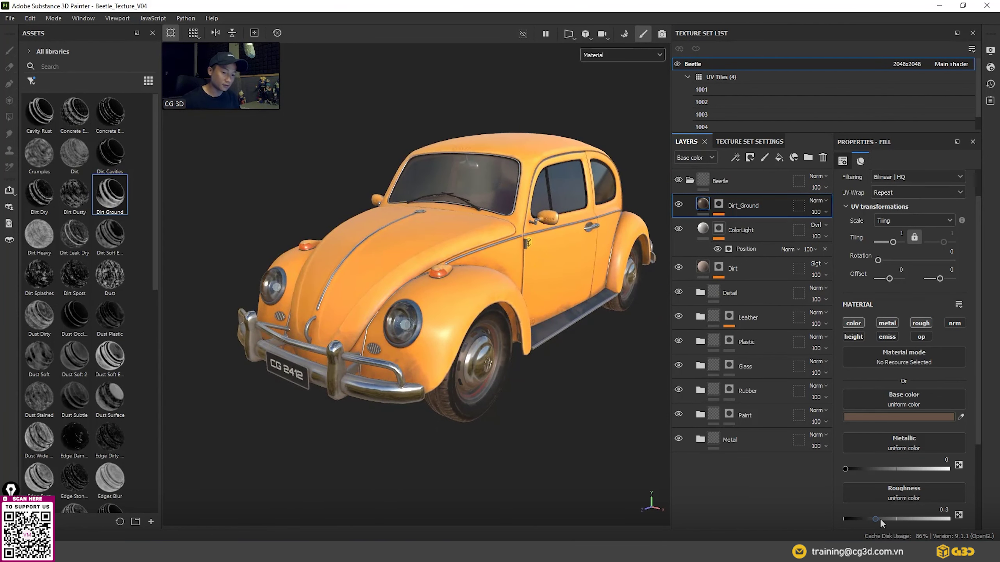
- Raise Dirt_Ground roughness in steps (0.5, 0.53, 0.58) to about 0.62, checking the car
drag(874, 518, 895, 519)
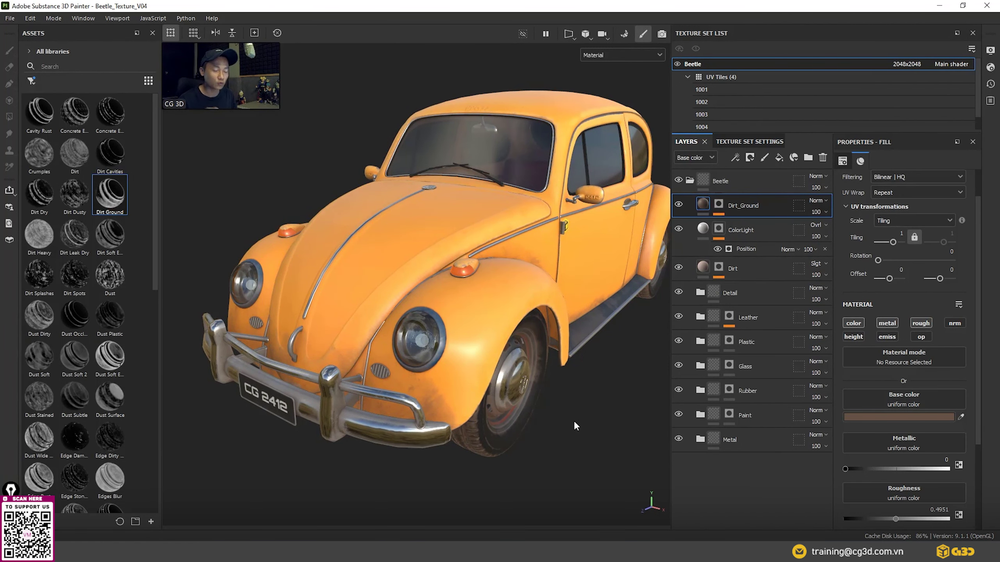
alt+drag(401, 407, 420, 406)
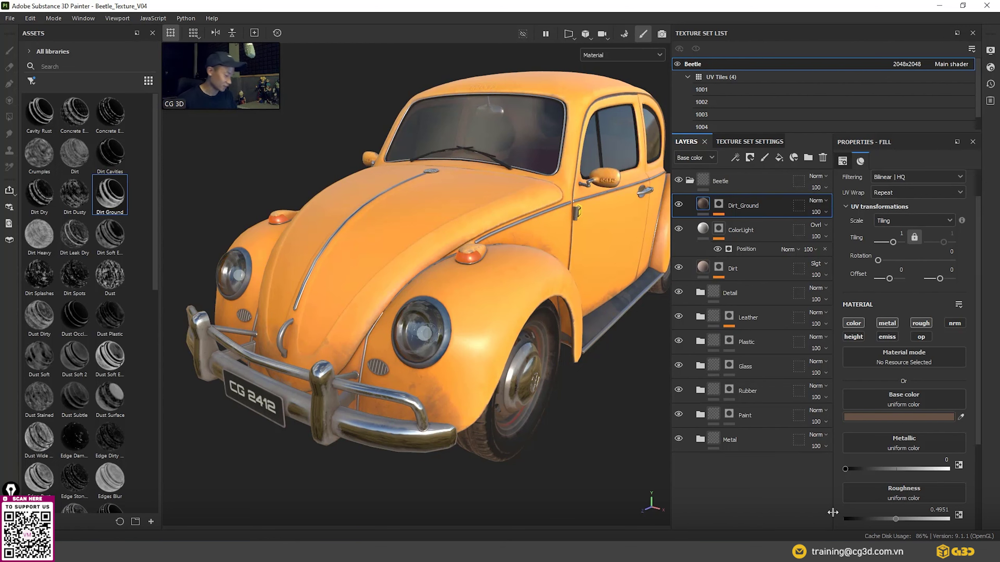
scroll(540, 409, down, 2)
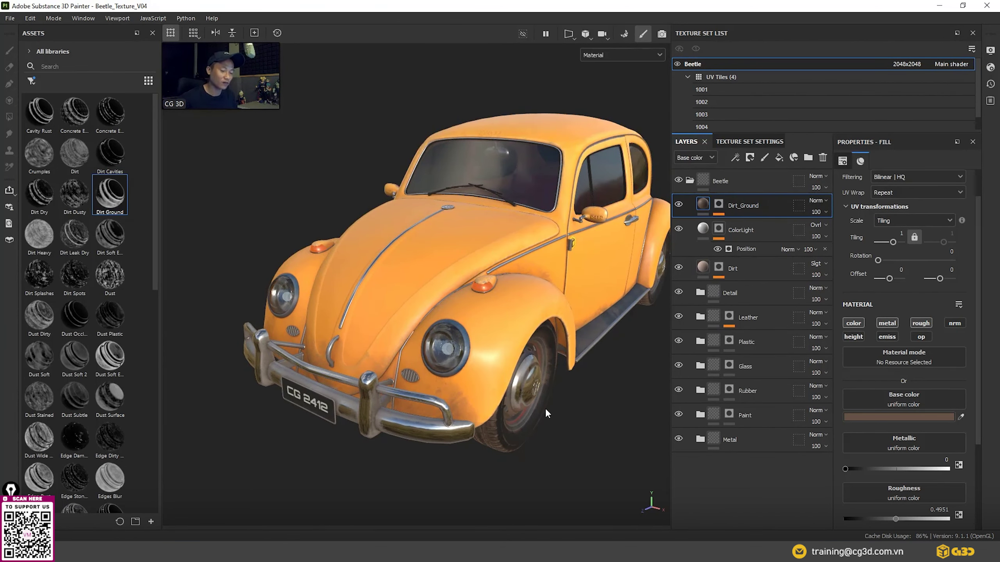
middle_drag(545, 408, 551, 425)
scroll(556, 440, up, 1)
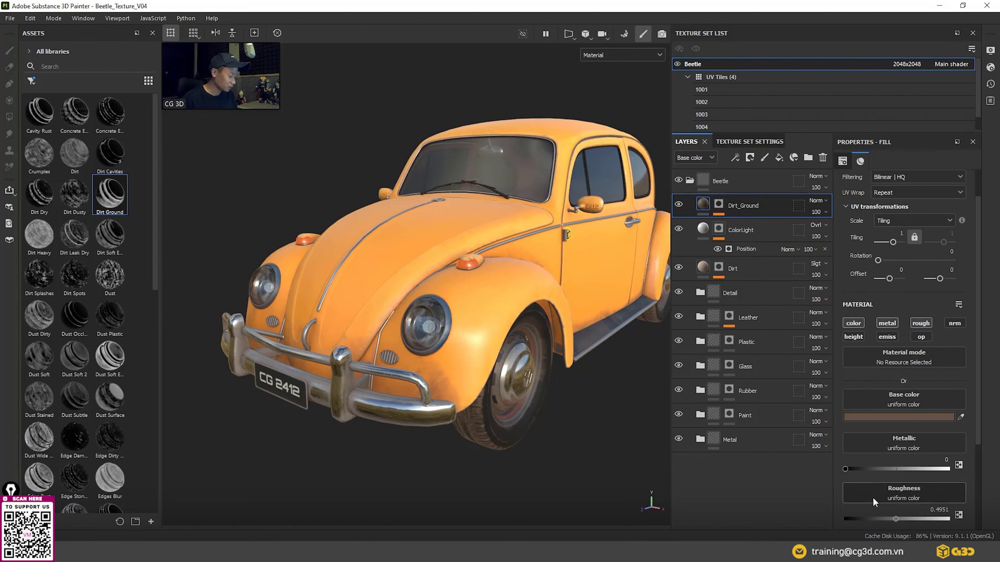
click(900, 519)
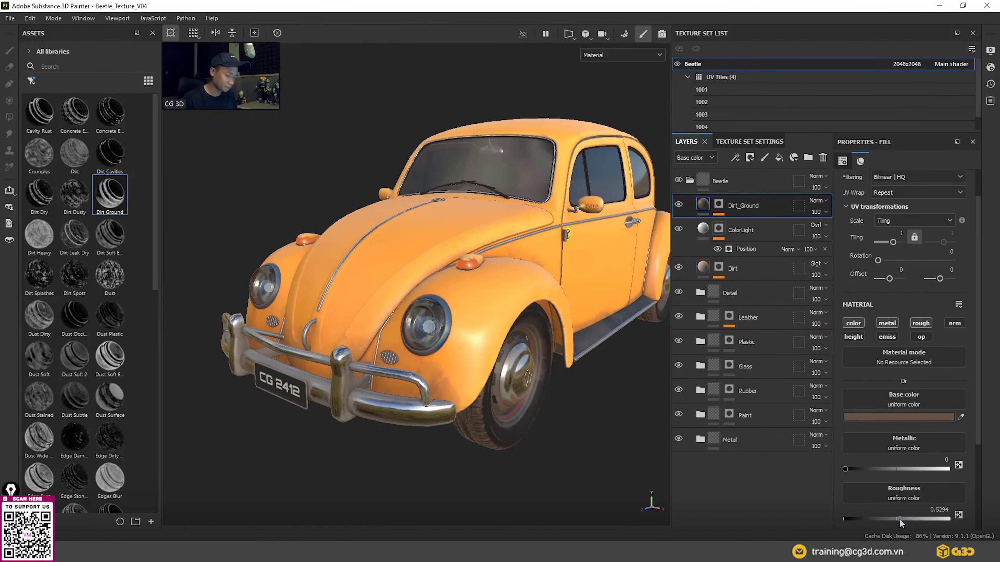
click(906, 519)
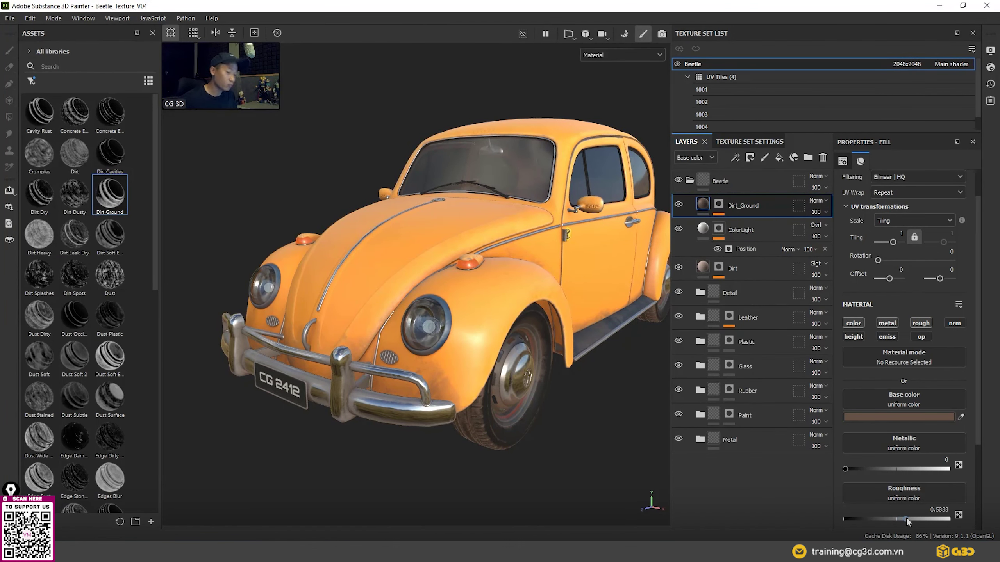
alt+drag(565, 444, 576, 464)
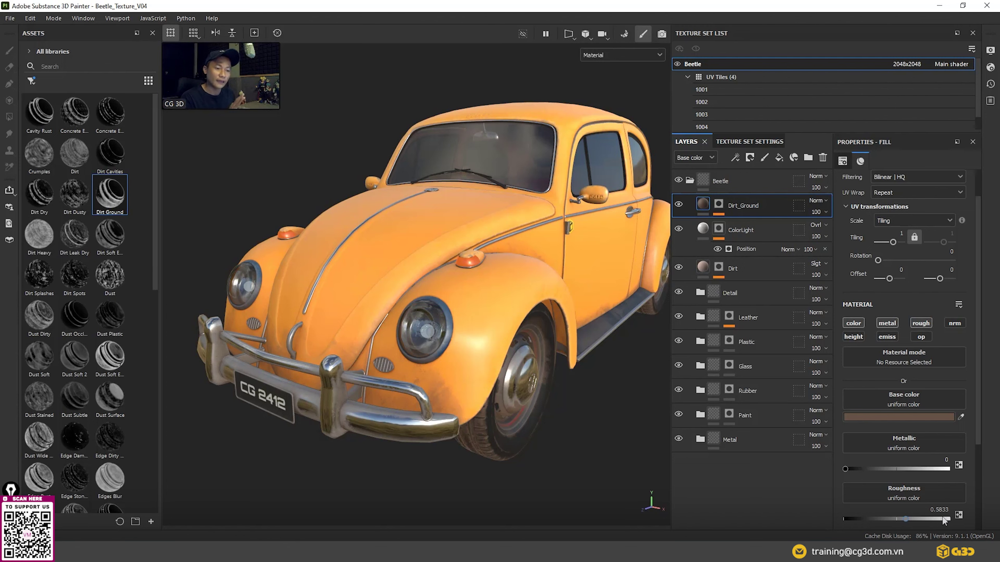
click(908, 519)
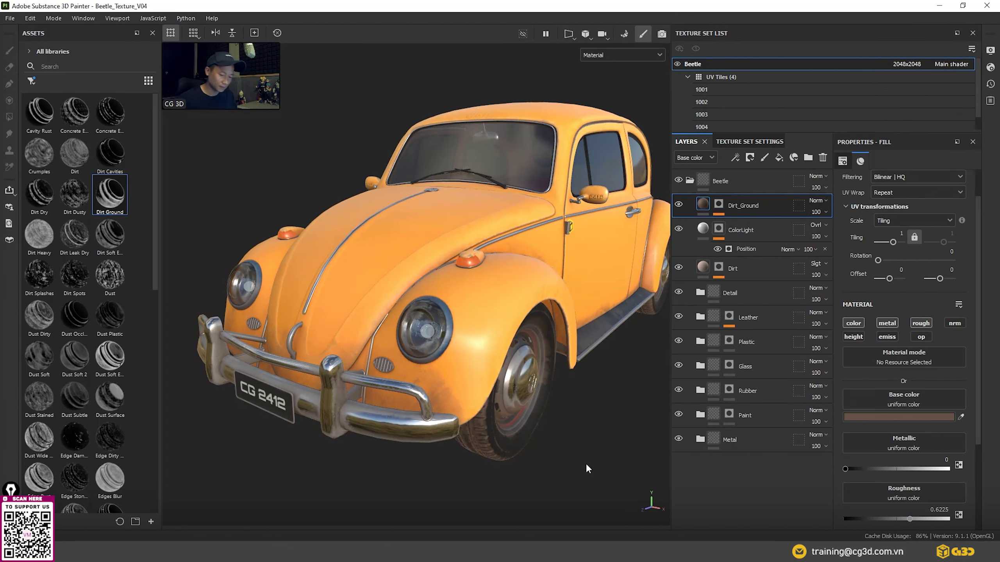
scroll(550, 489, up, 1)
mouse_move(550, 489)
alt+mouse_down()
mouse_move(550, 414)
mouse_move(578, 457)
alt+mouse_up()
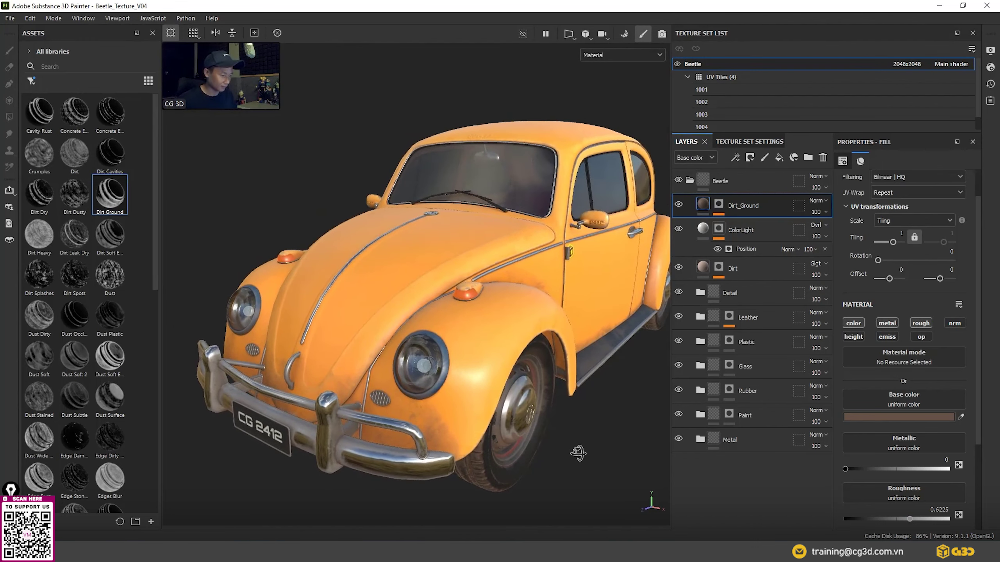
- Hide all panels with Tab and frame the finished orange Beetle in the full viewport
key(Tab)
mouse_move(578, 452)
alt+mouse_down()
mouse_move(718, 428)
mouse_move(665, 437)
alt+mouse_up()
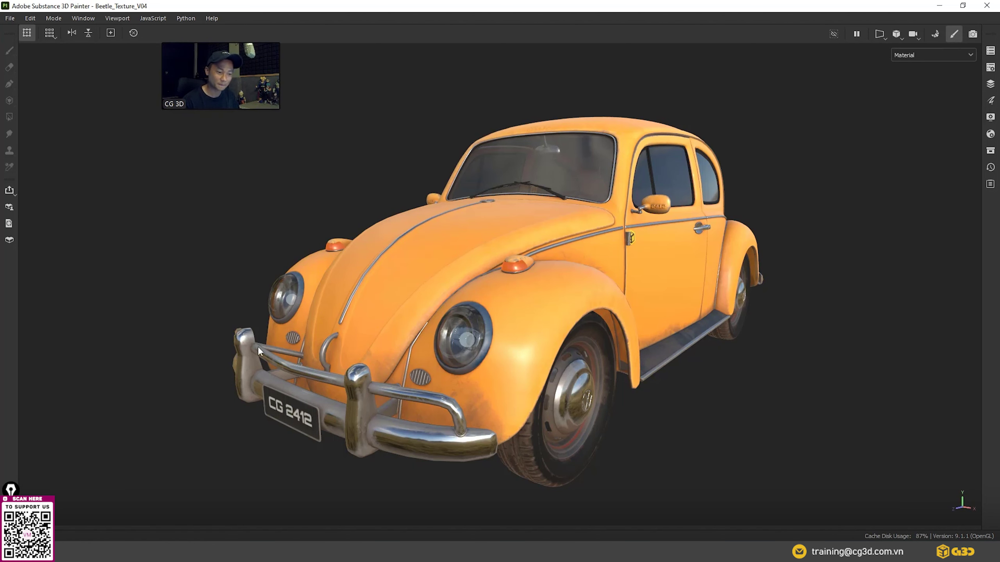
scroll(737, 431, up, 2)
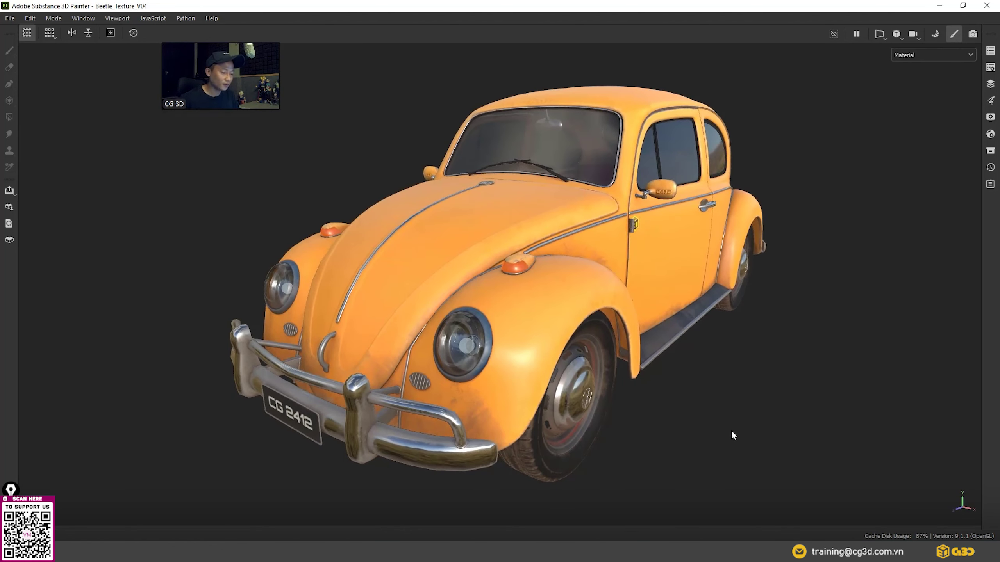
mouse_move(732, 435)
middle_down()
mouse_move(701, 418)
mouse_move(701, 428)
mouse_move(707, 418)
middle_up()
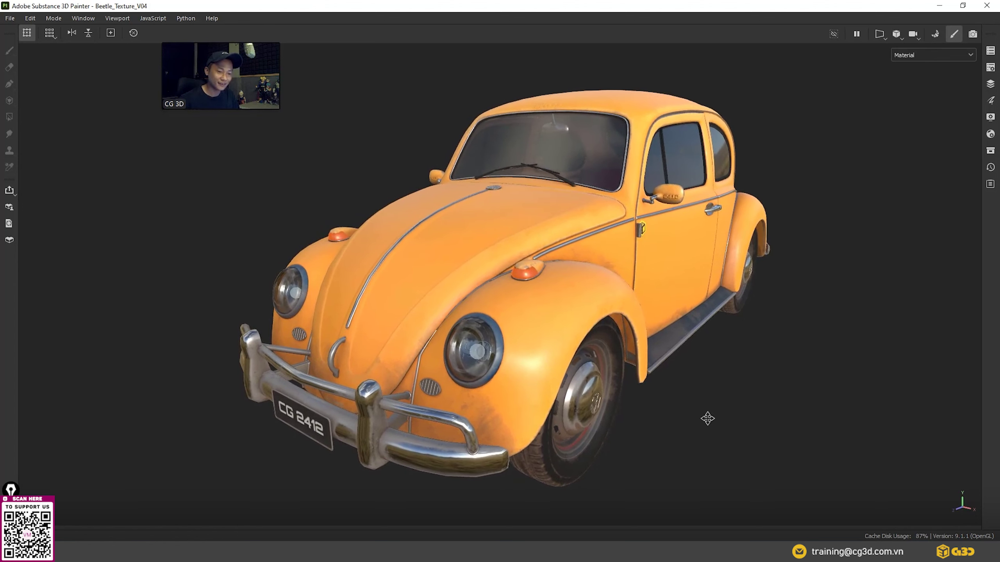